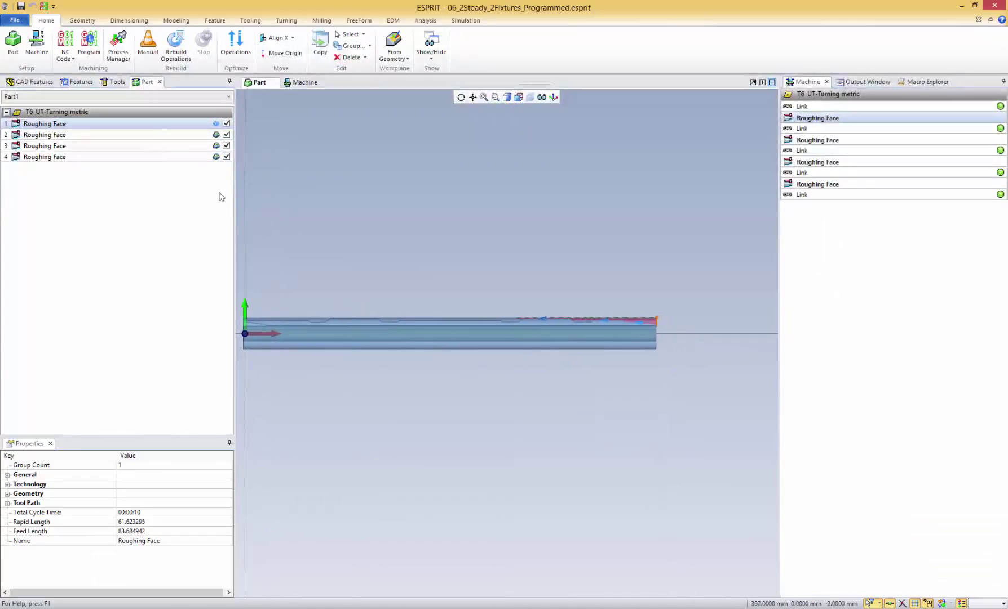
Step: Preview the stock removed by Roughing Face operations 2, 3 and 4 in turn
click(153, 136)
click(147, 145)
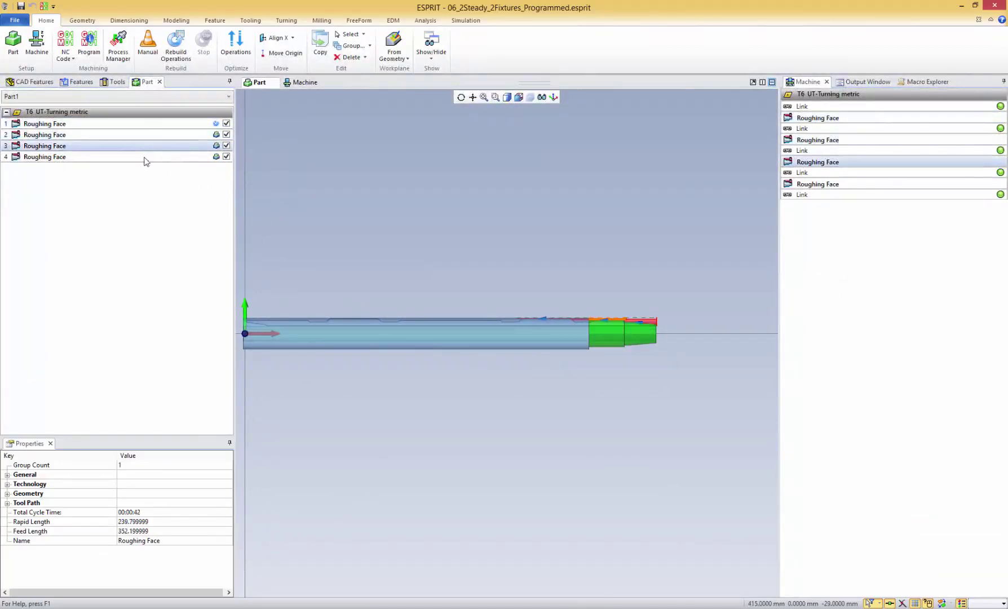
click(144, 159)
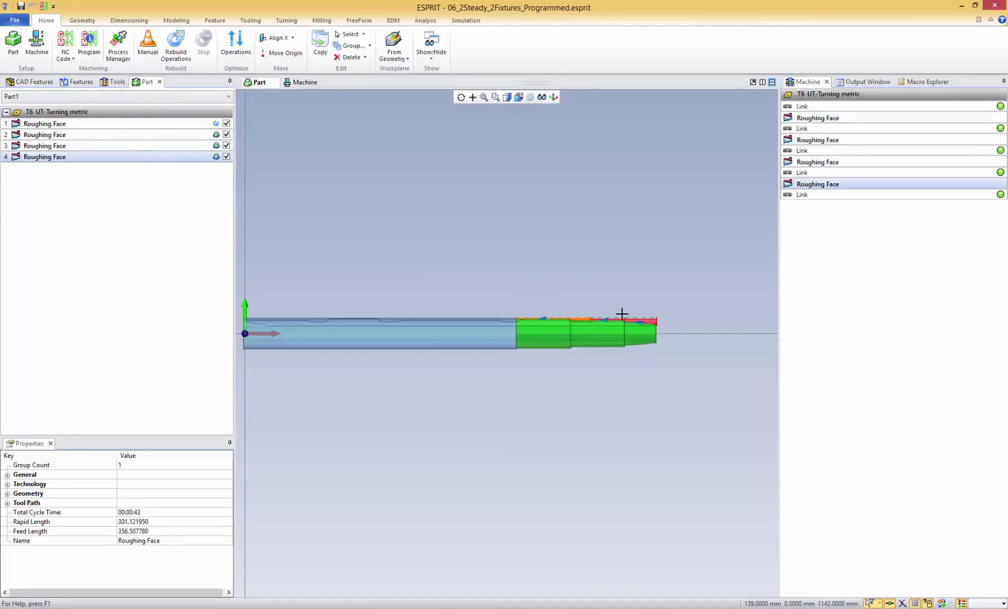
Step: Show the bar in the Machine view, zoom in, and bring up Machine Setup
click(305, 82)
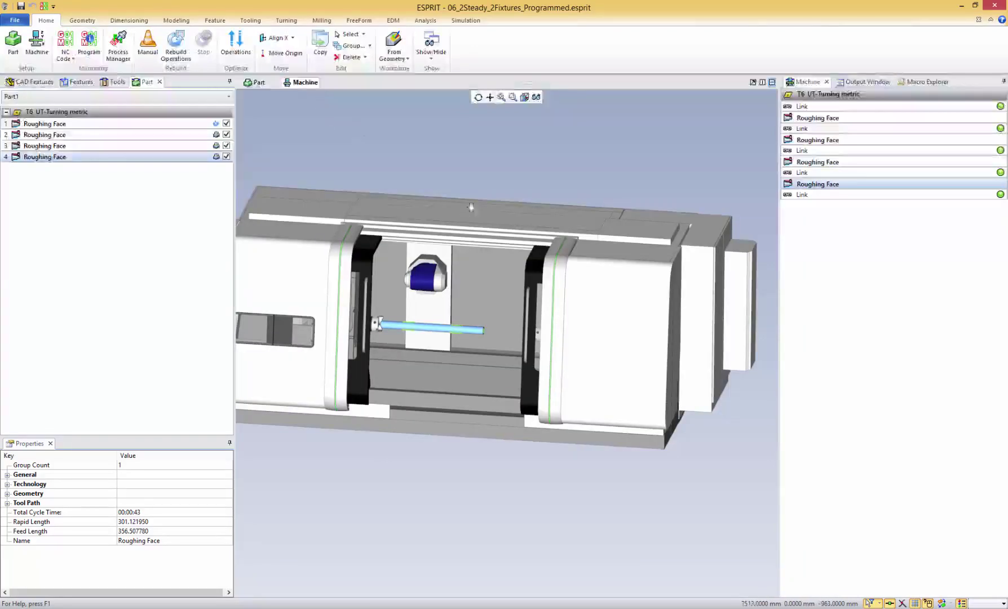
scroll(416, 322, up, 5)
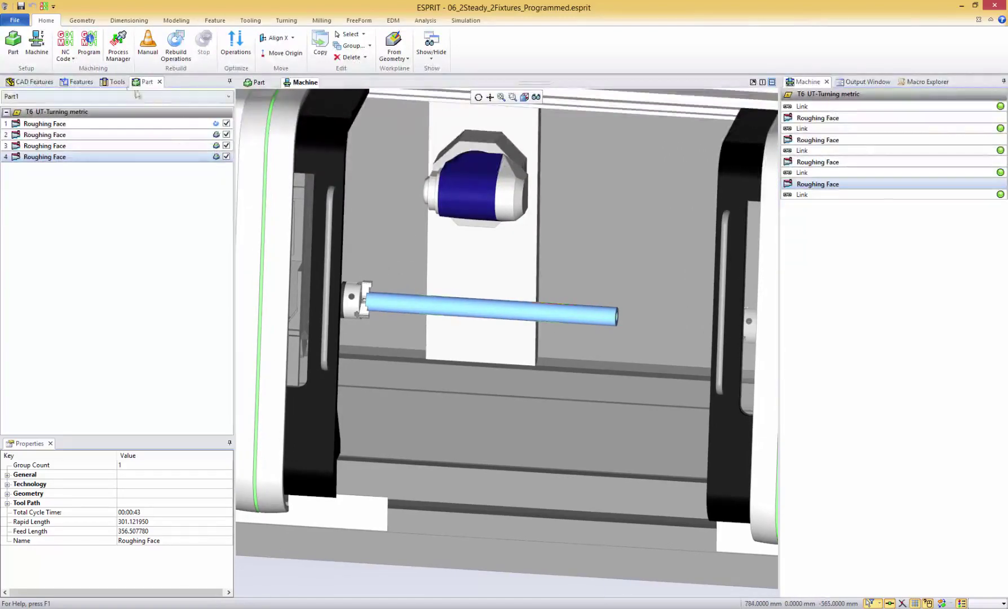
click(45, 43)
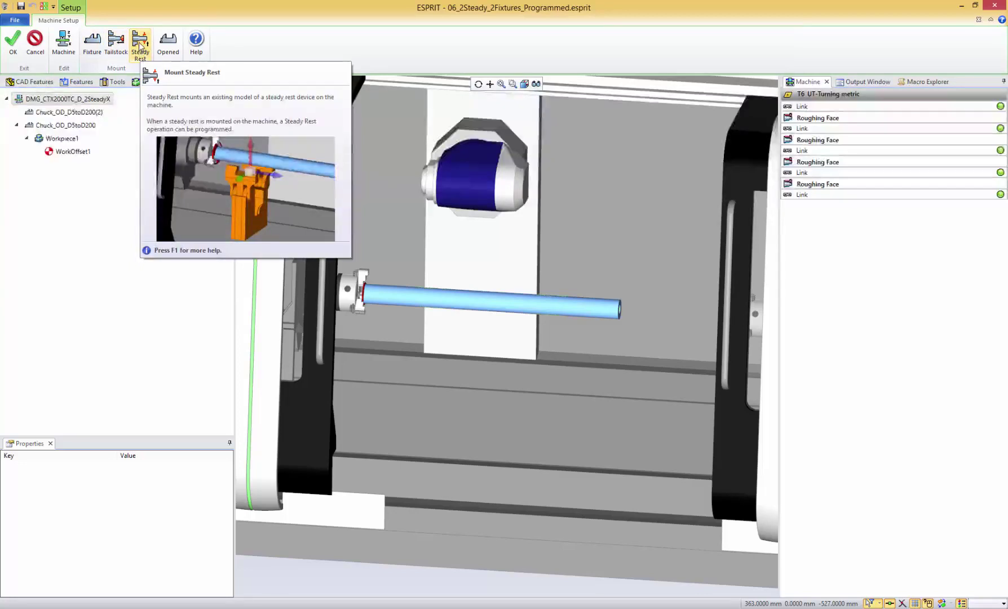
Step: Load SteadyRest 162.gdml from the Fixtures folder as a steady rest on the machine
click(140, 47)
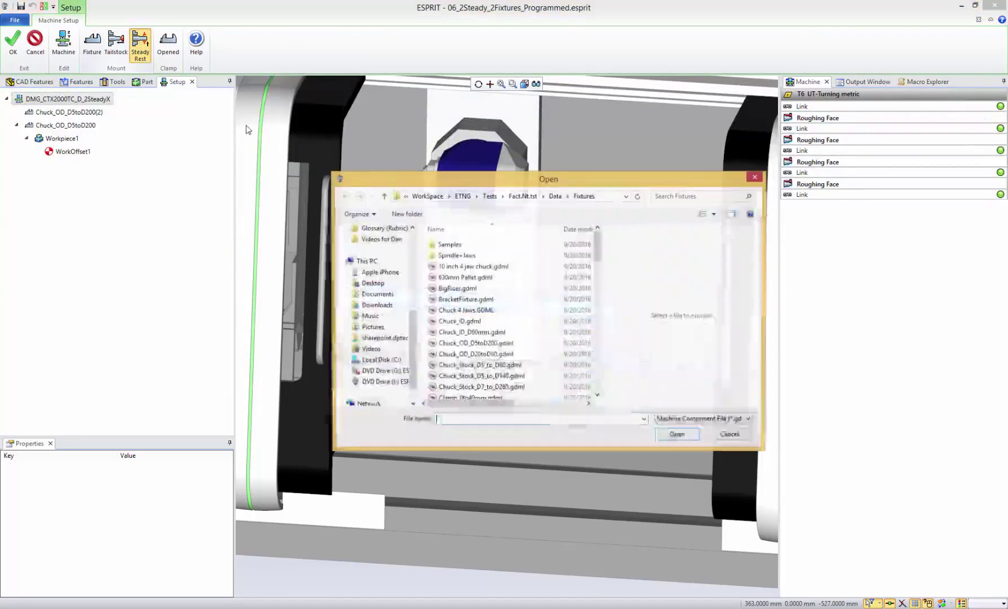
scroll(510, 305, down, 4)
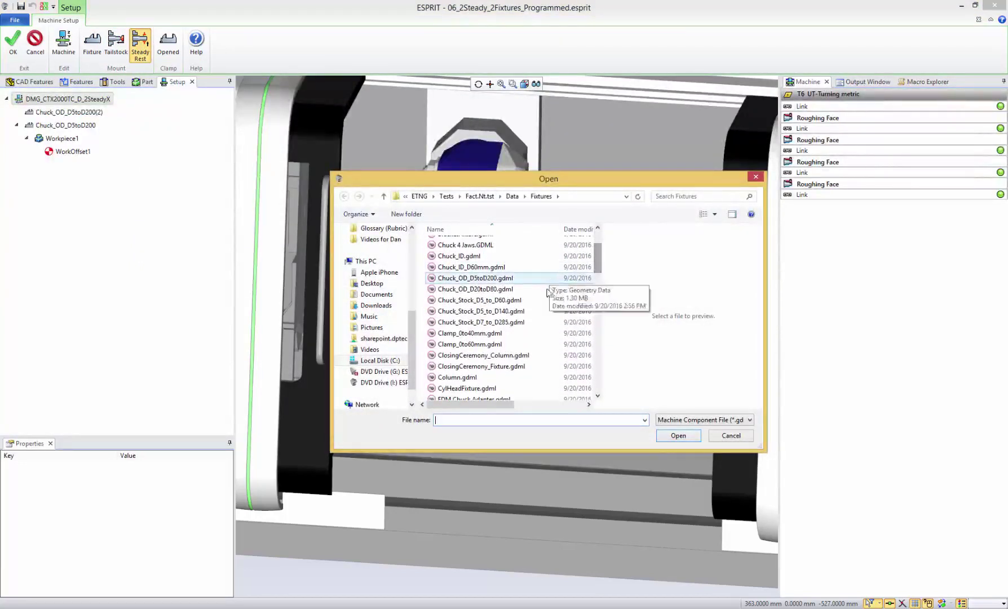
click(510, 306)
drag(598, 277, 600, 380)
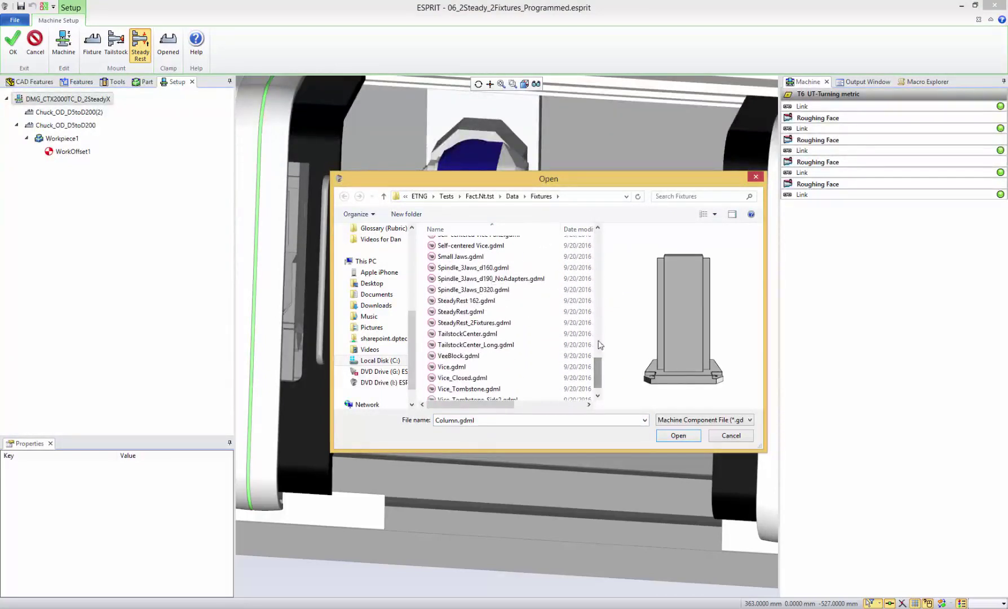
click(466, 301)
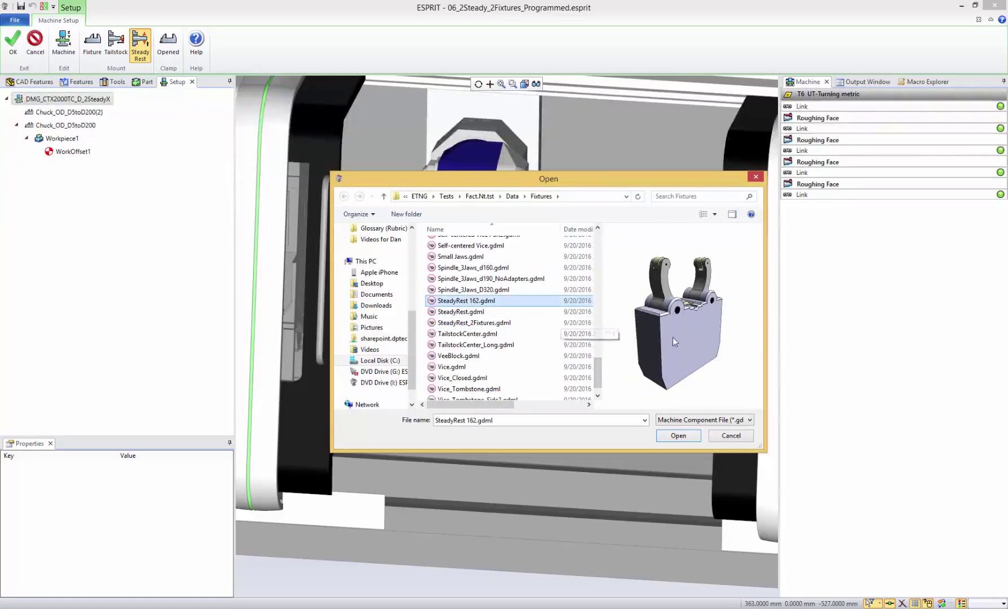
click(679, 435)
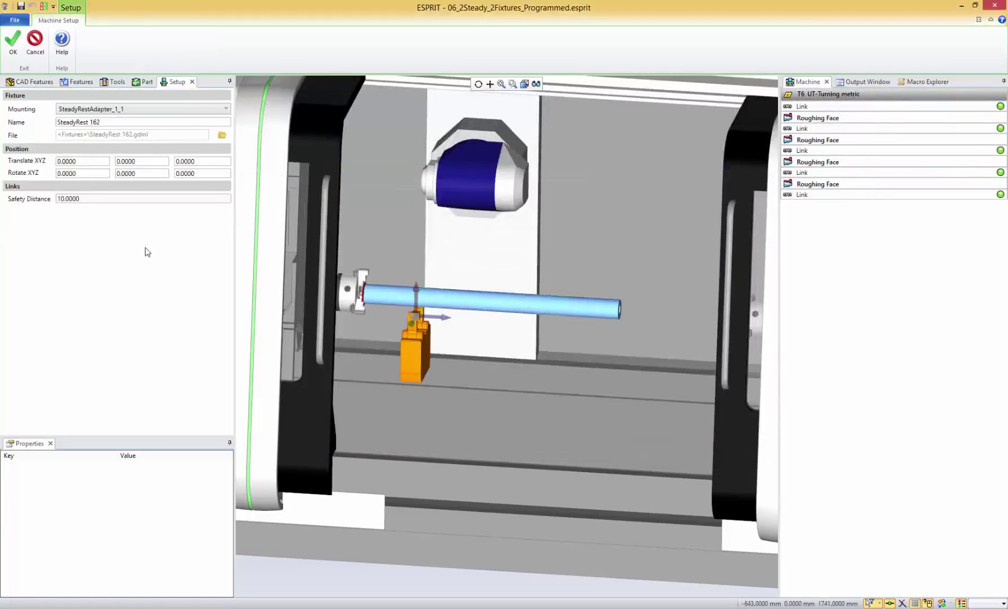
Step: Try mountings SteadyRestAdapter_1_2, 2_1 and 2_2, then keep SteadyRestAdapter_1_1 and confirm
middle_drag(431, 341, 427, 331)
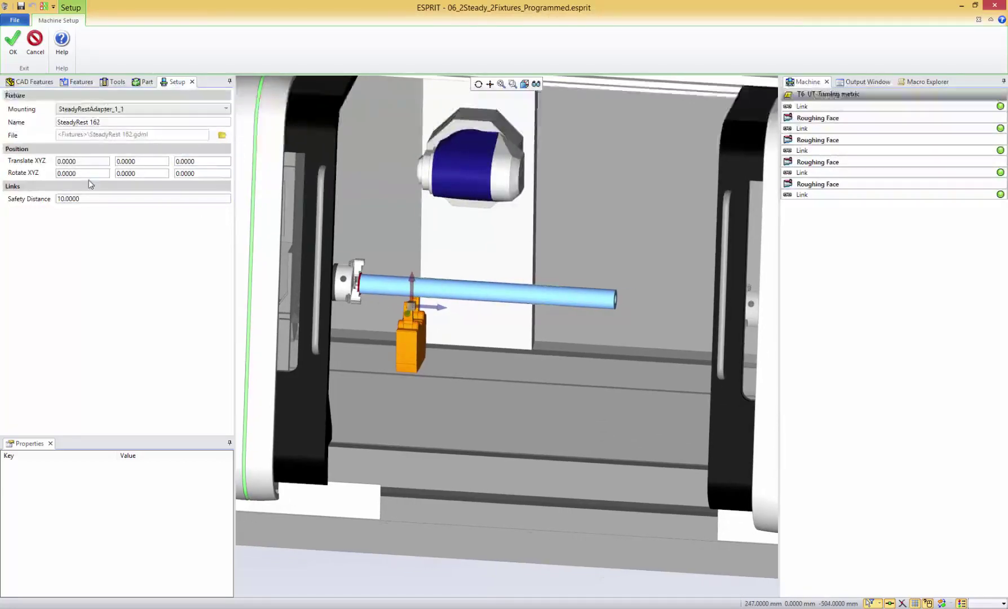
click(90, 111)
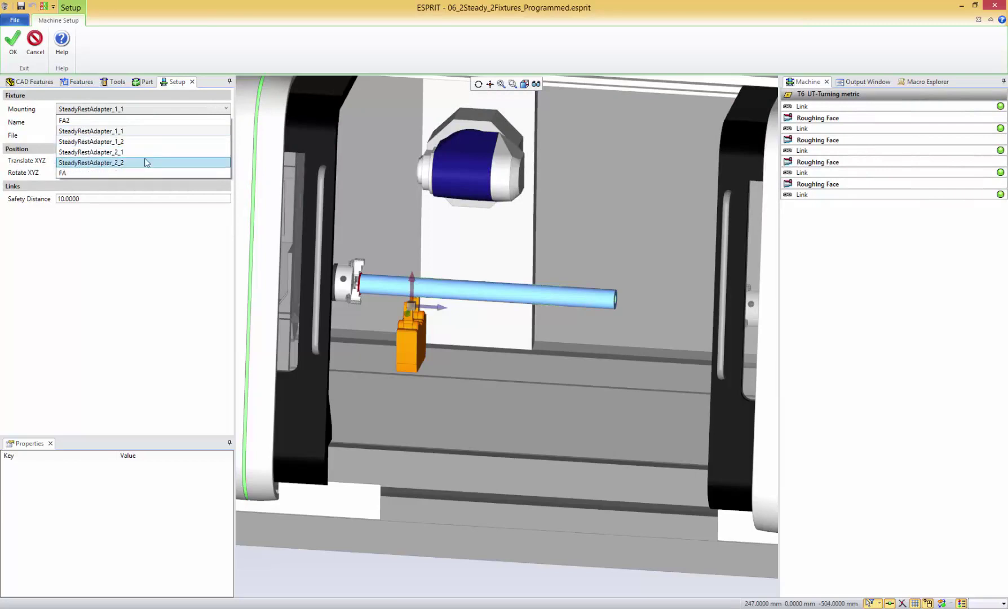
click(91, 141)
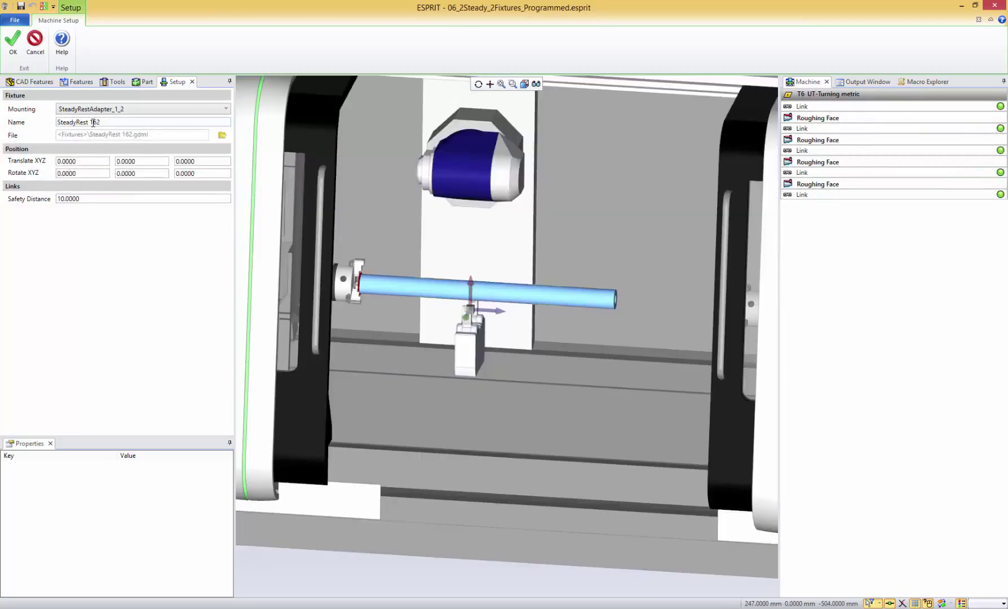
click(90, 109)
click(91, 148)
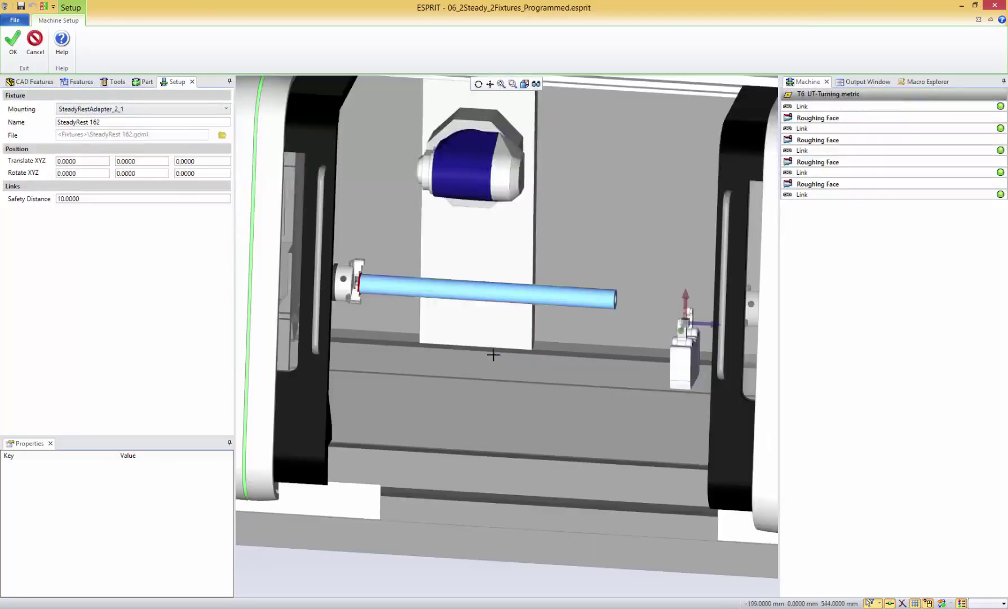
click(135, 109)
click(91, 157)
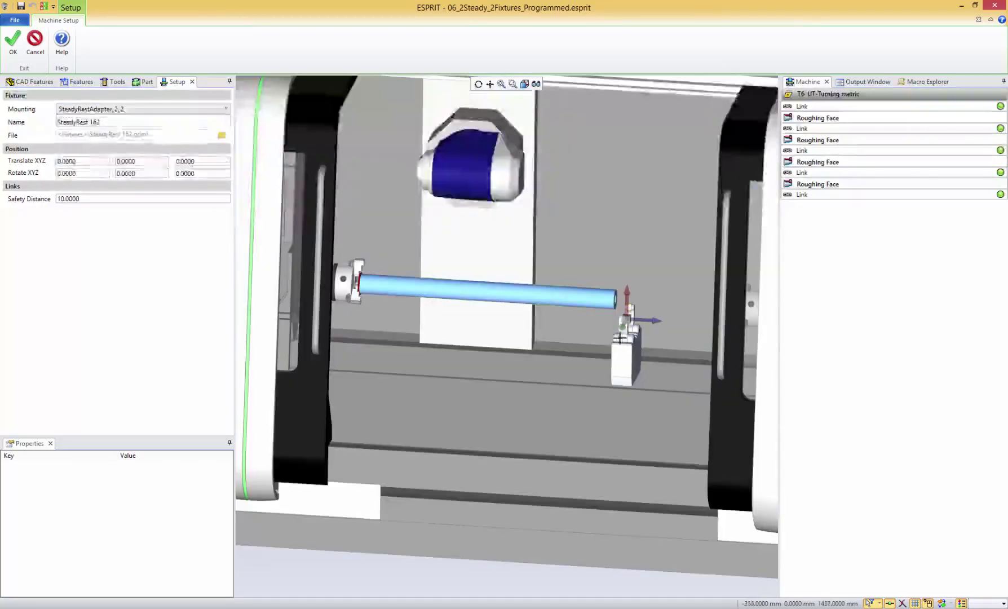
click(135, 109)
click(91, 133)
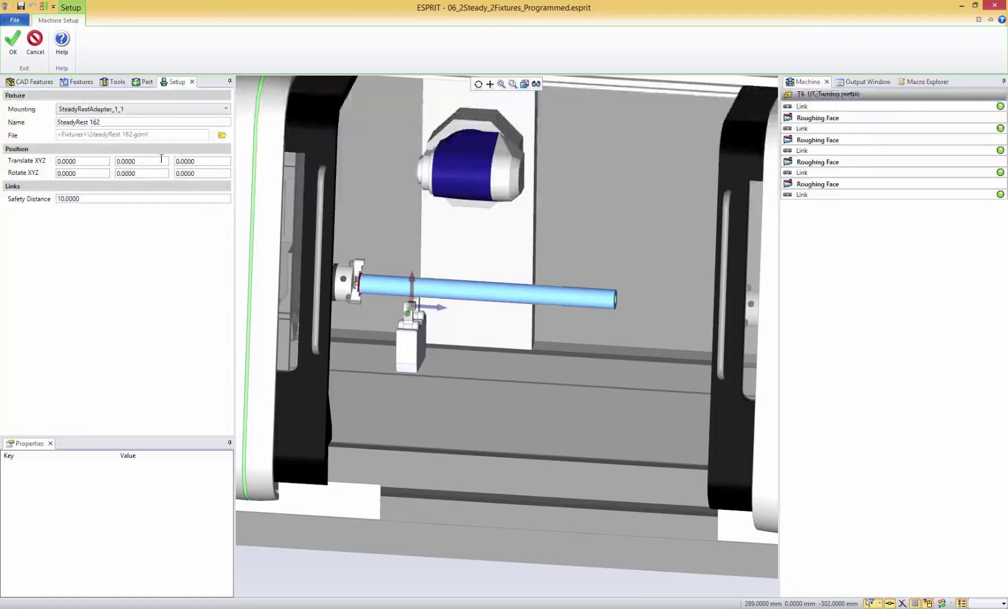
click(13, 57)
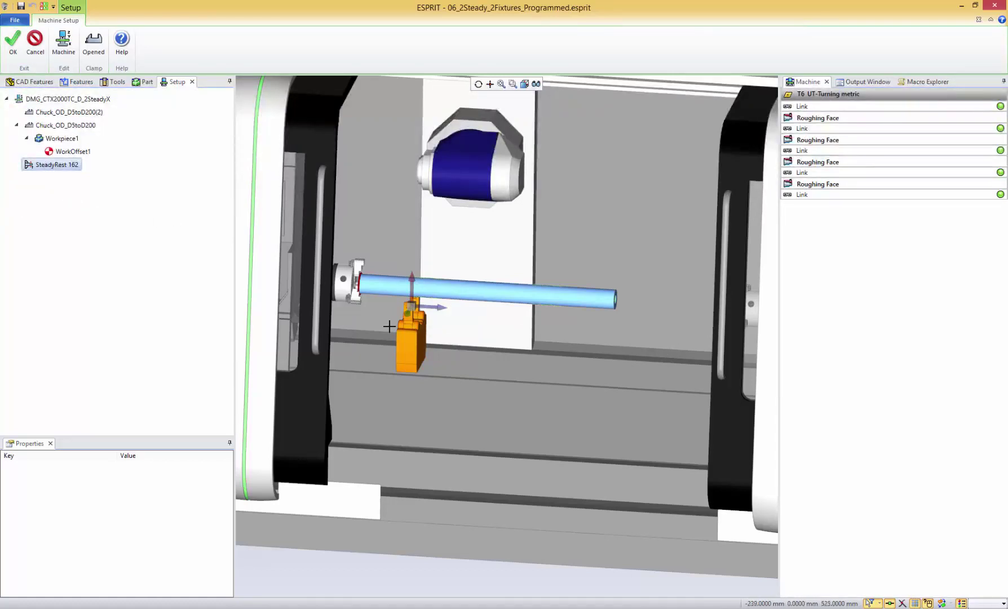
Step: Copy SteadyRest 162 and paste it onto SteadyRestAdapter1_2, 2_1 and 2_2
right_click(57, 165)
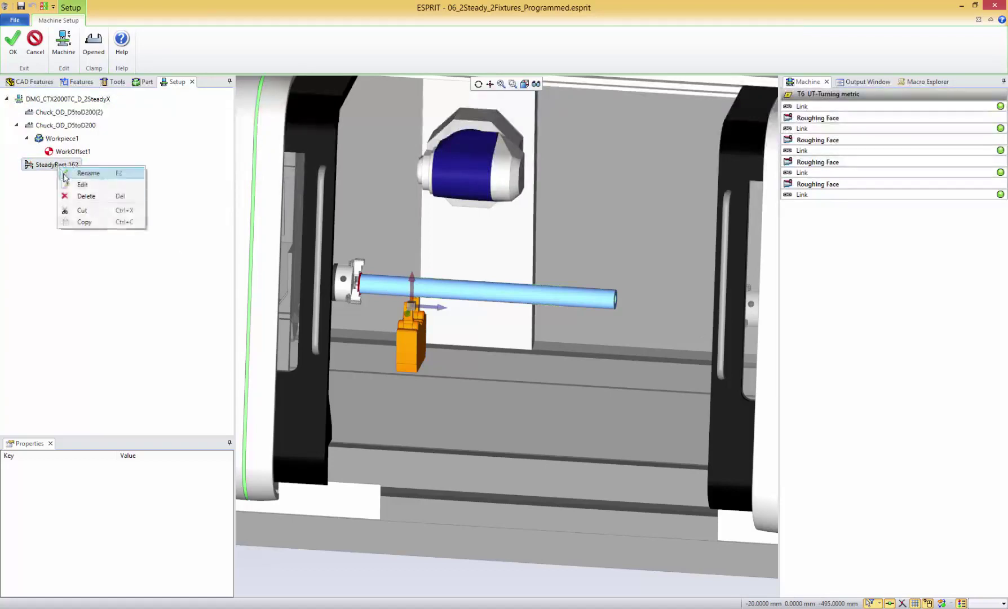
click(85, 221)
click(63, 102)
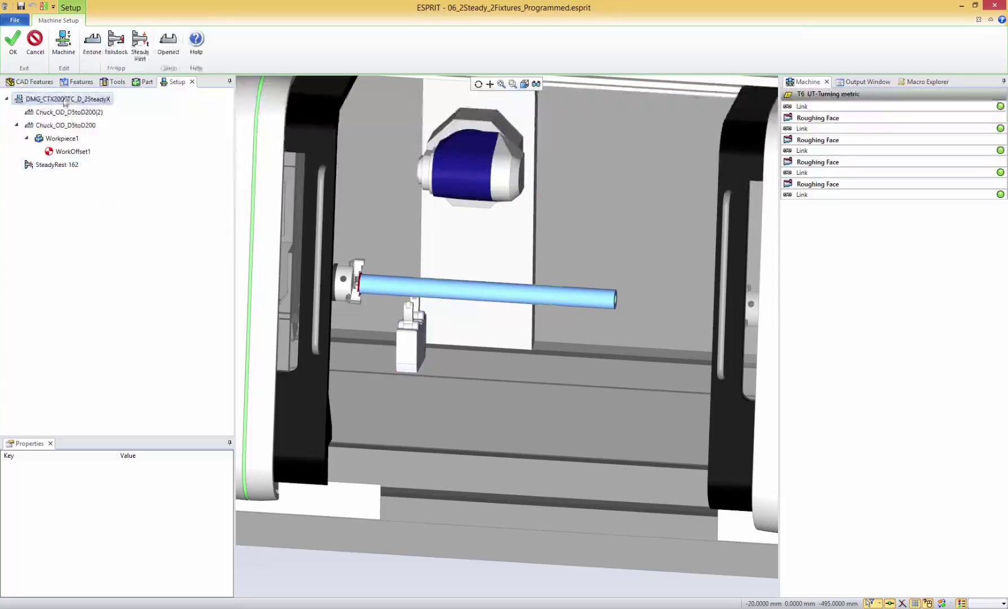
right_click(44, 103)
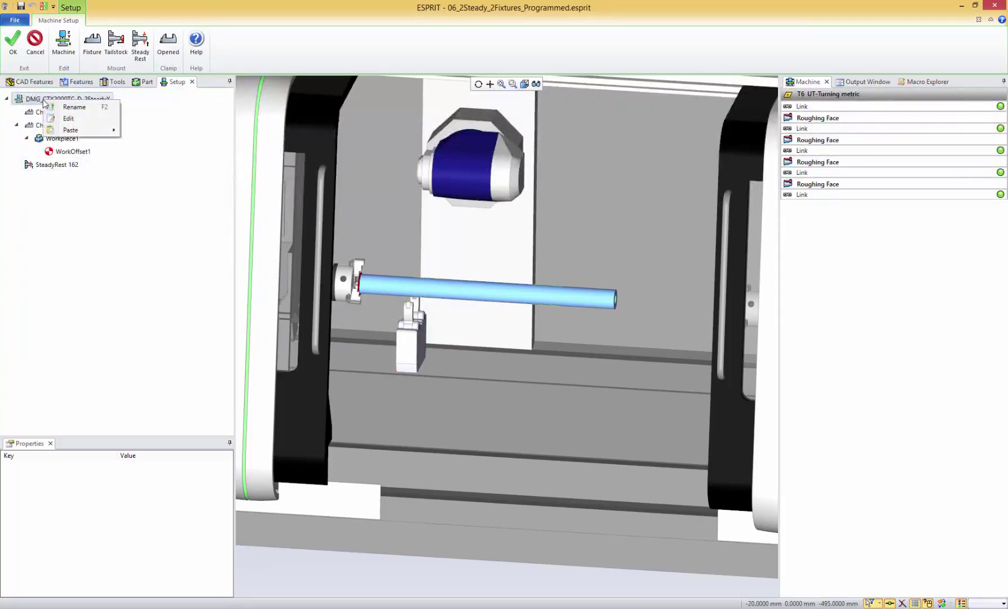
mouse_move(76, 131)
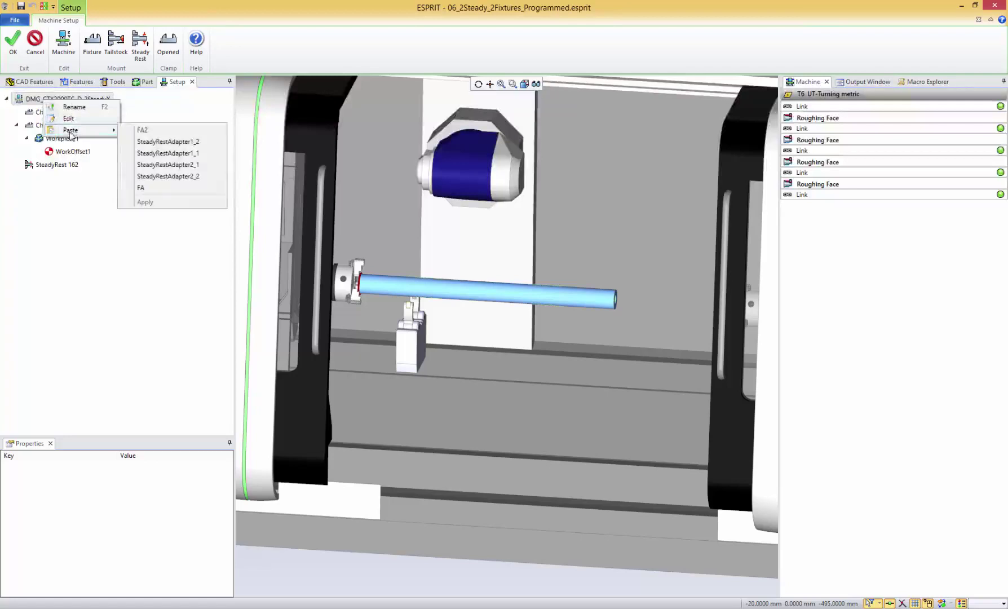
click(142, 145)
click(143, 165)
click(143, 177)
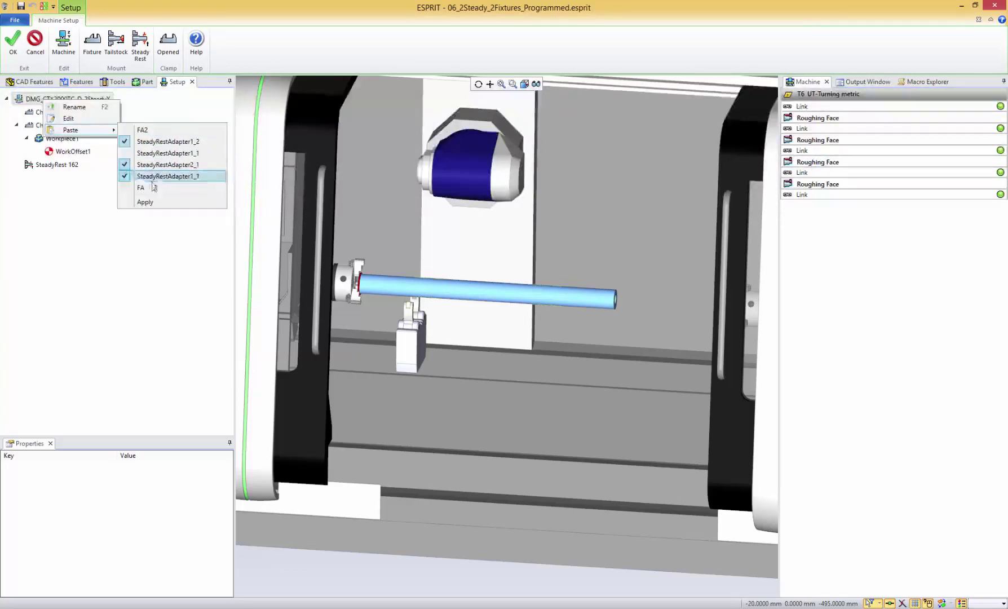
click(146, 202)
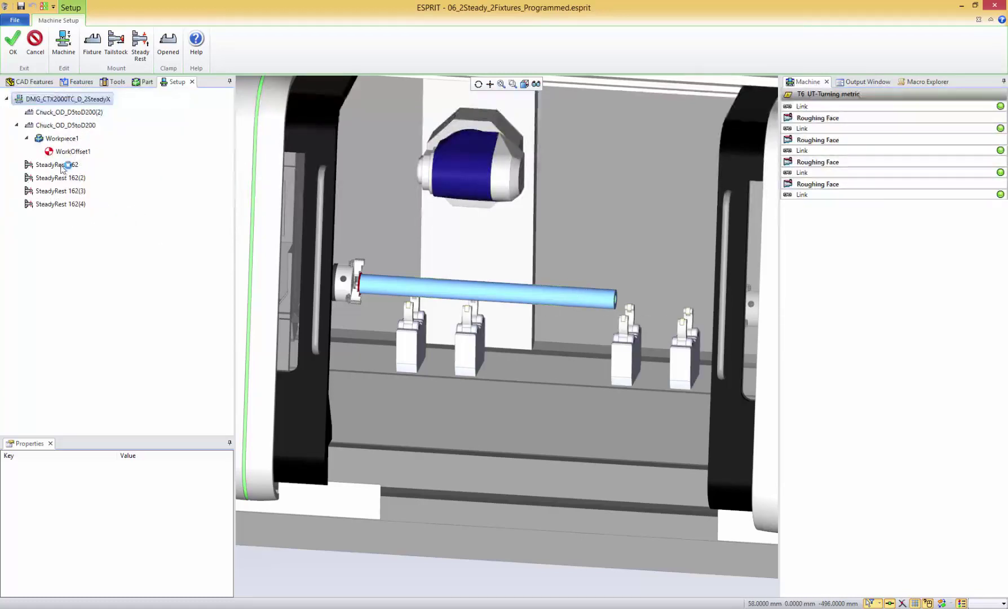
click(60, 190)
click(57, 204)
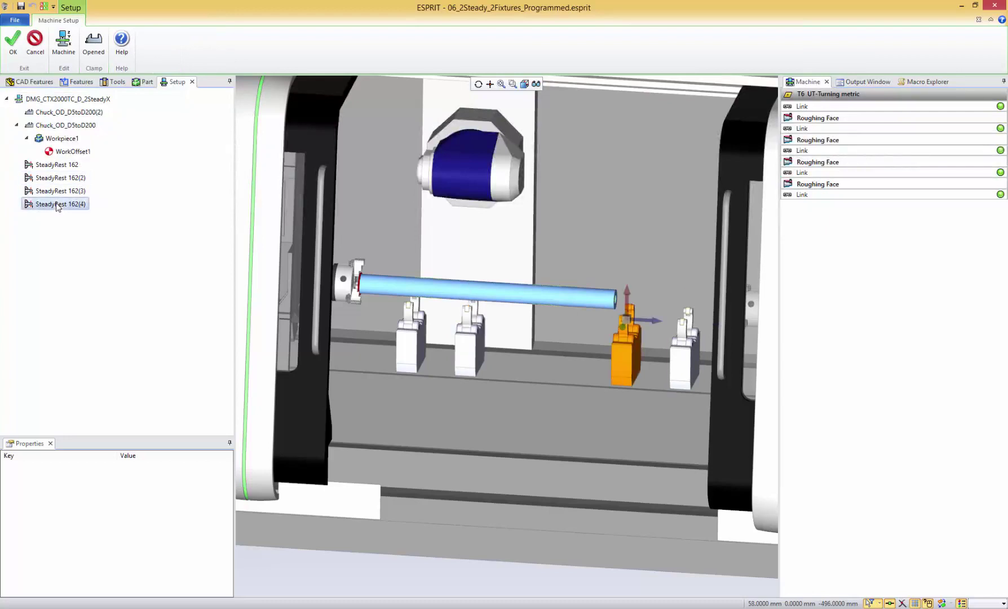
click(57, 178)
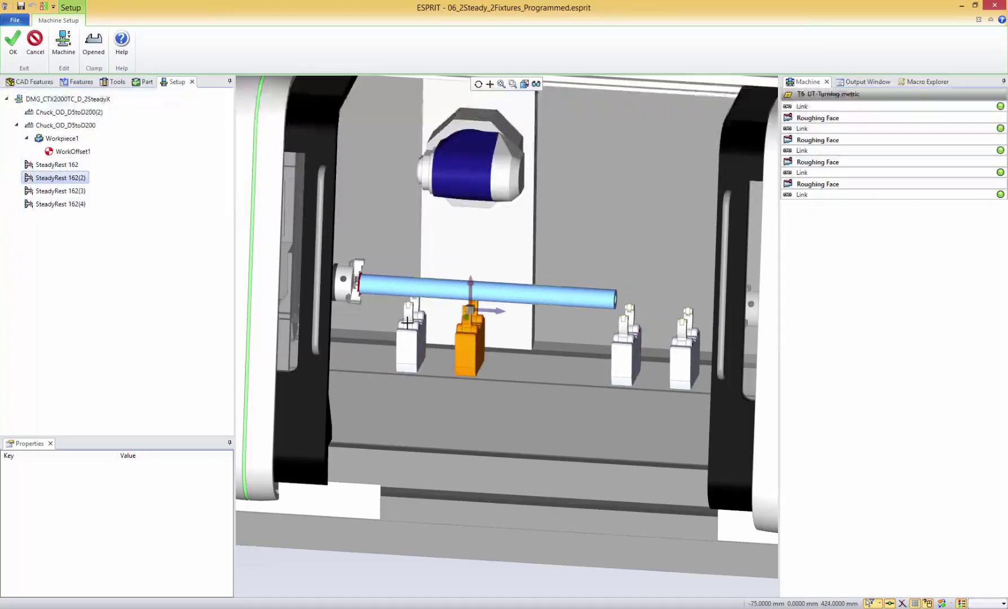
click(65, 165)
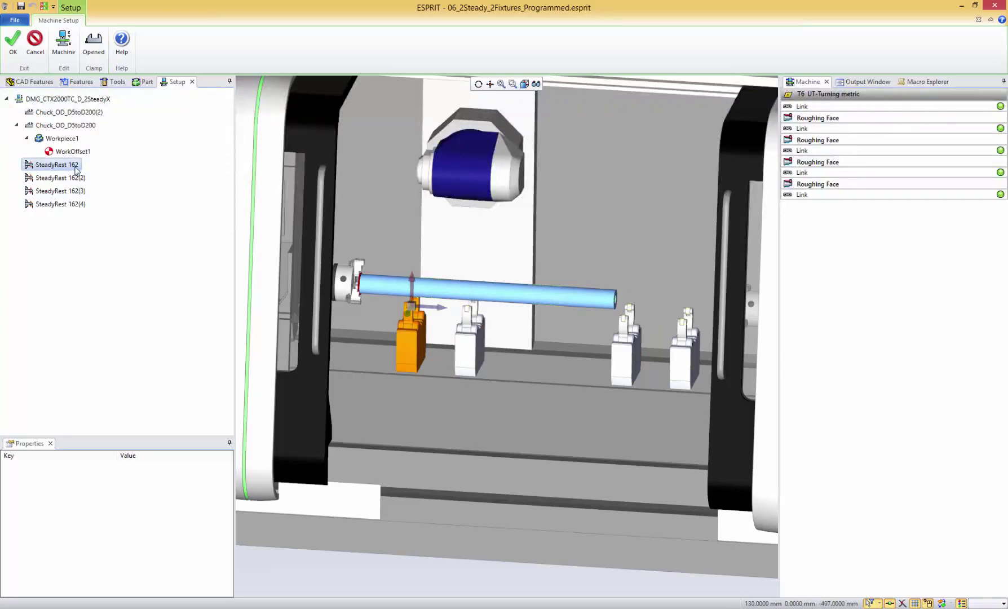
click(75, 184)
click(68, 204)
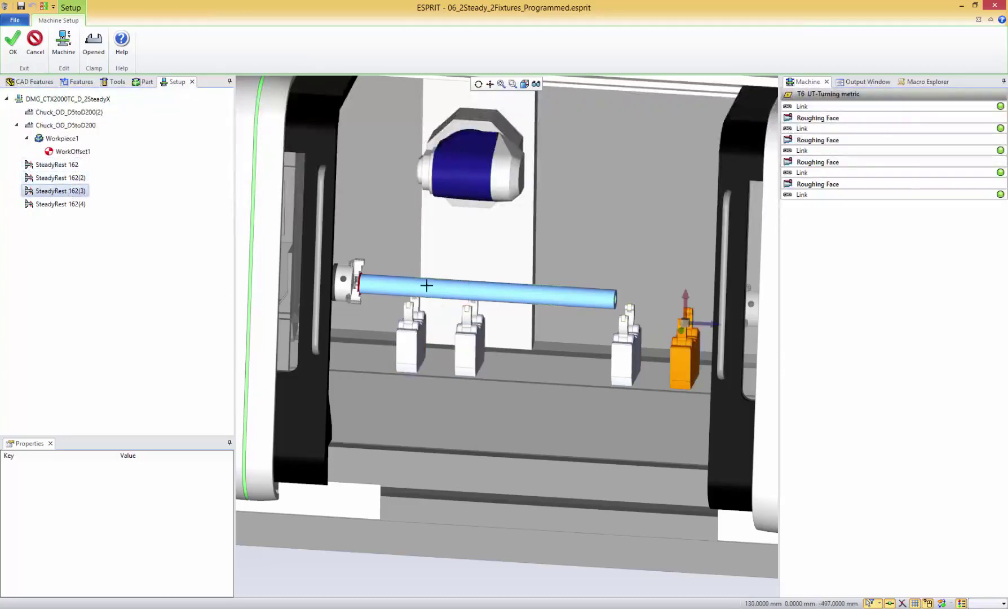
click(62, 192)
Step: Remount SteadyRest 162(3) on SteadyRestAdapter_2_2
double_click(67, 192)
click(123, 111)
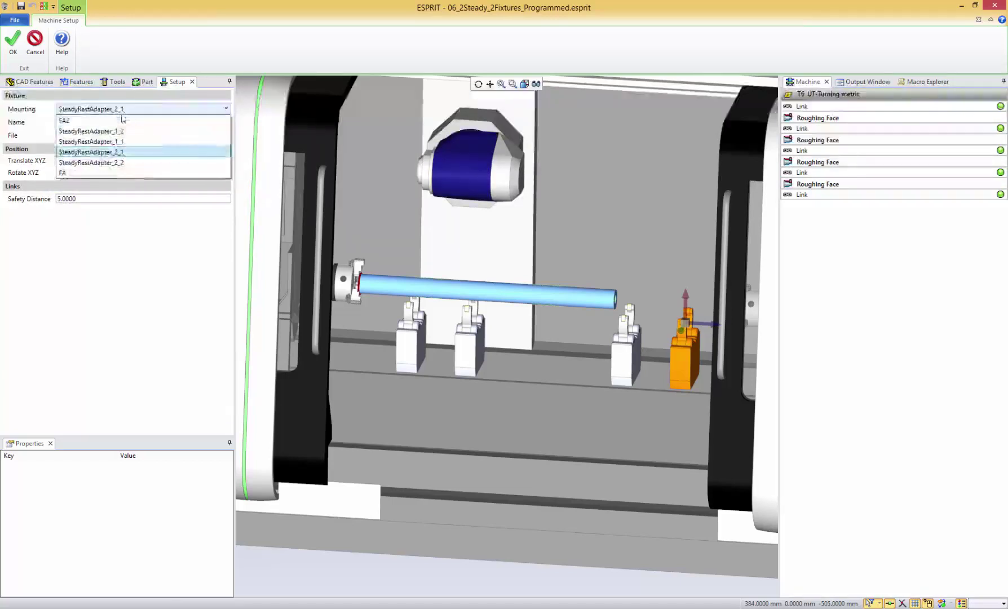
click(113, 165)
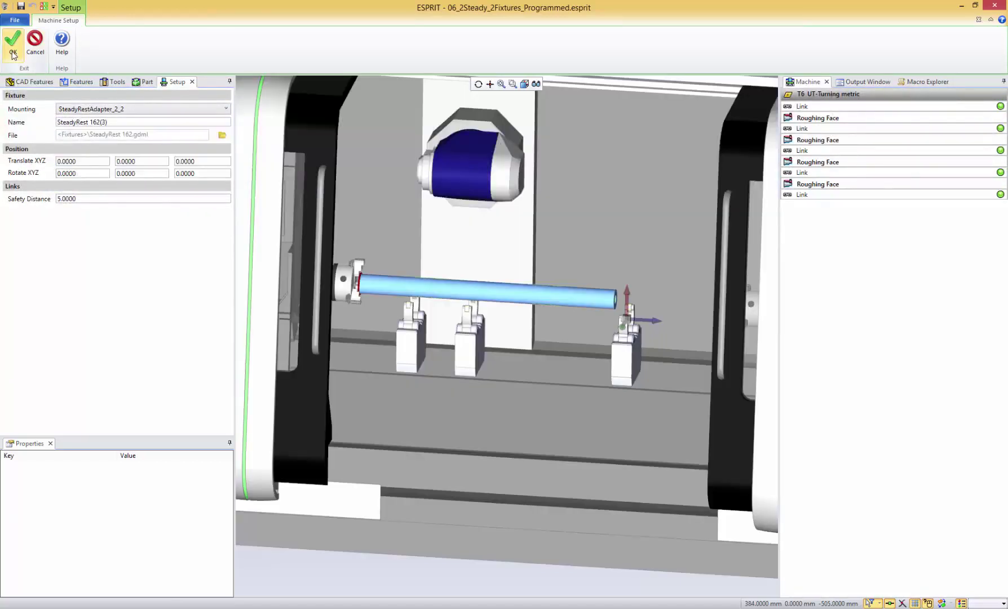
click(13, 41)
Step: Remount SteadyRest 162(4) on a different steady rest adapter
double_click(79, 207)
click(129, 110)
click(122, 141)
click(13, 41)
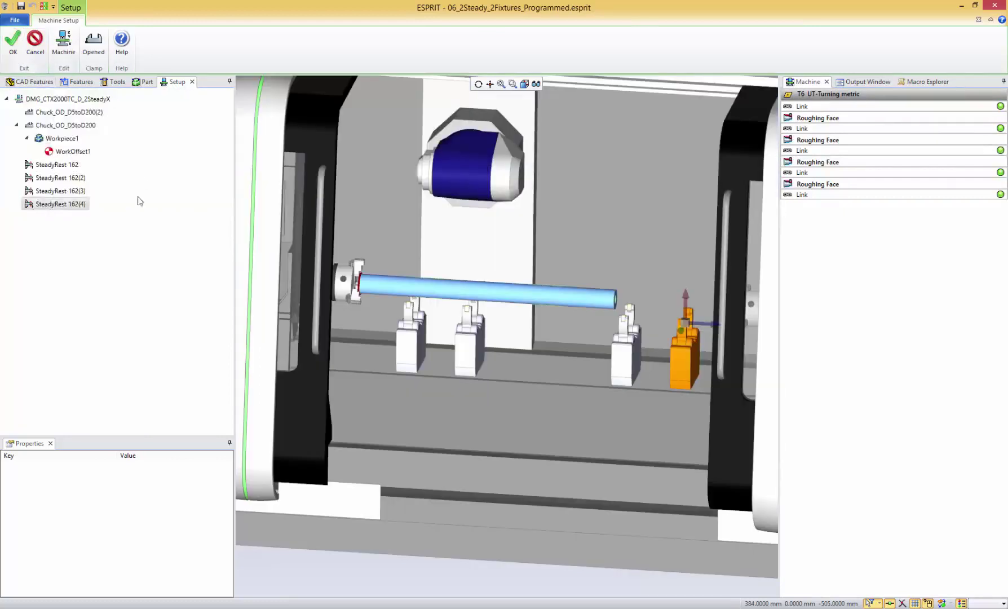
Step: Check the positions of all four steady rests in the setup tree
click(56, 164)
click(60, 178)
click(64, 191)
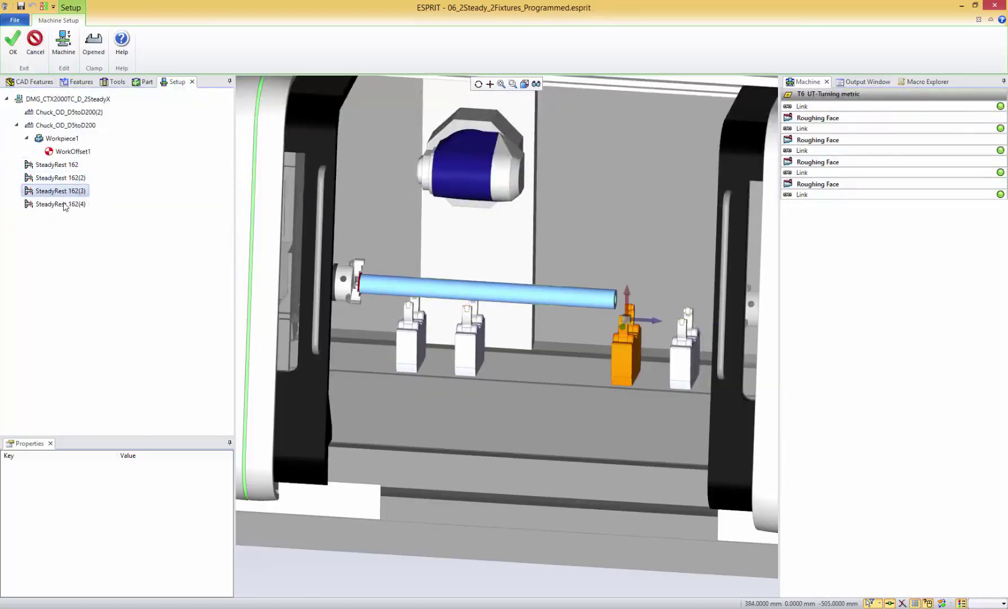
click(65, 205)
Step: Close Machine Setup and scroll down to the part operation list
click(13, 42)
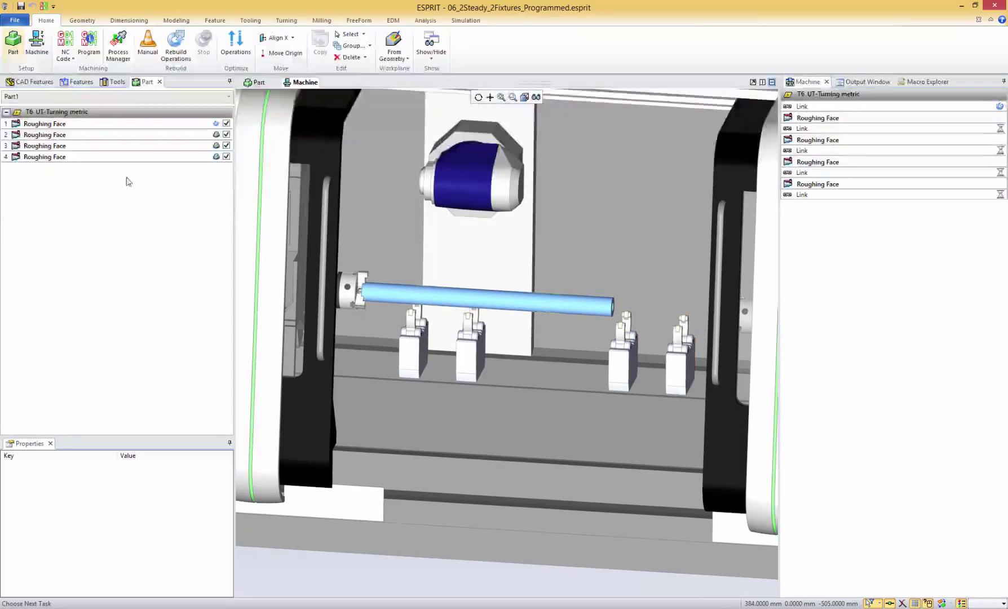
scroll(403, 224, down, 2)
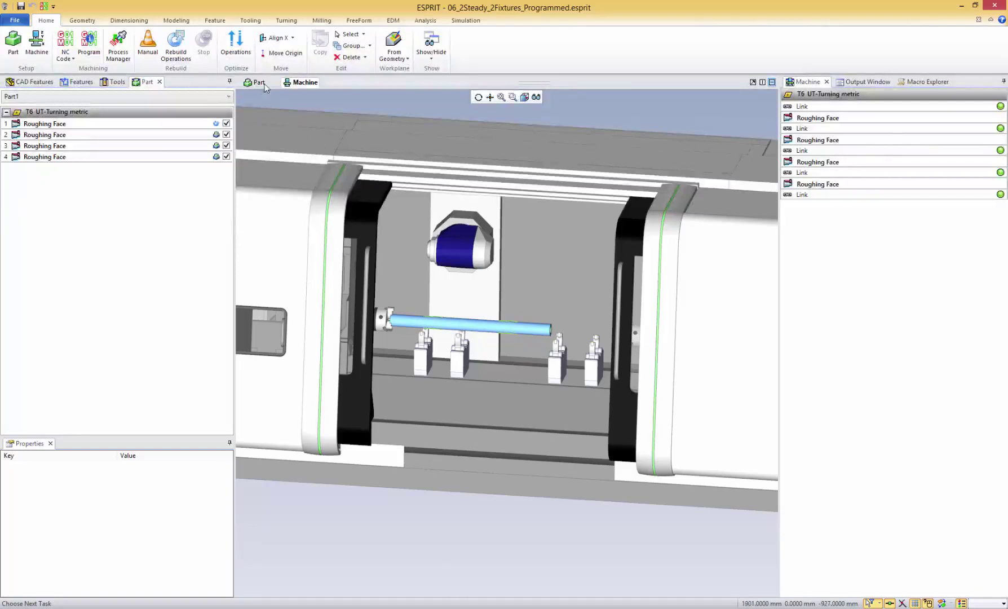
scroll(451, 216, down, 3)
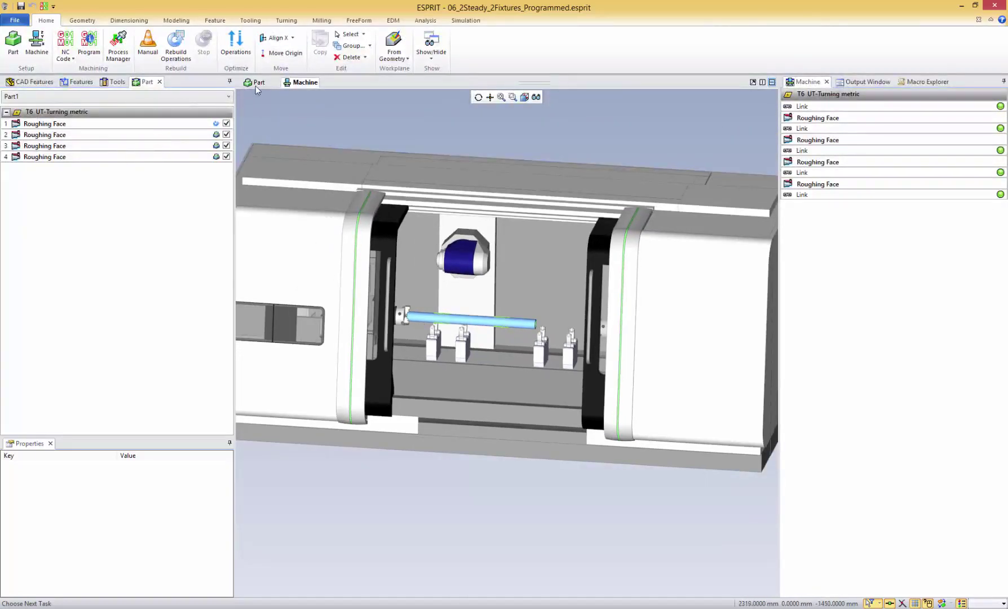
Step: Set an Insert Location above the first Roughing Face operation
click(100, 127)
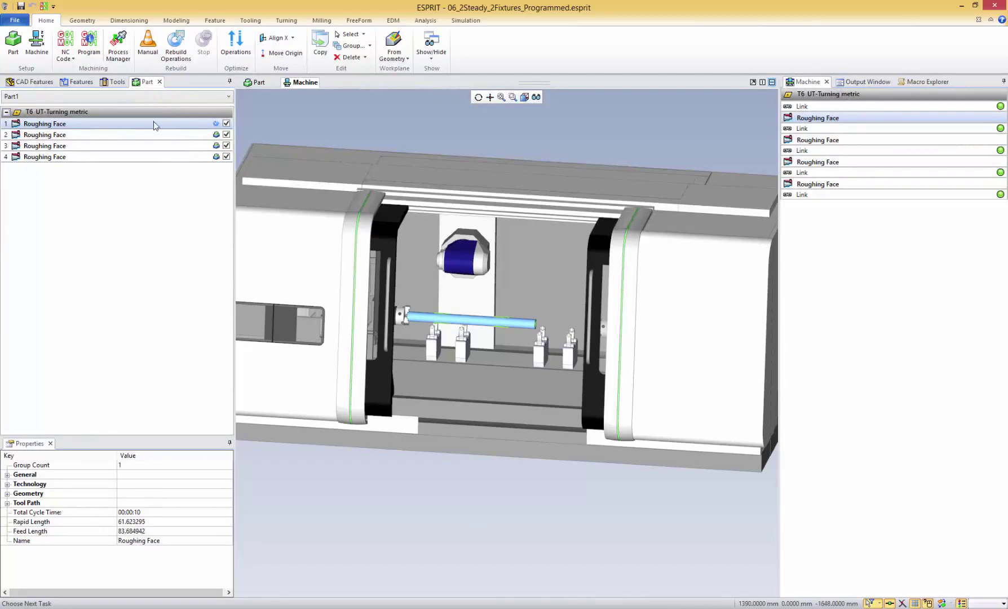
right_click(90, 129)
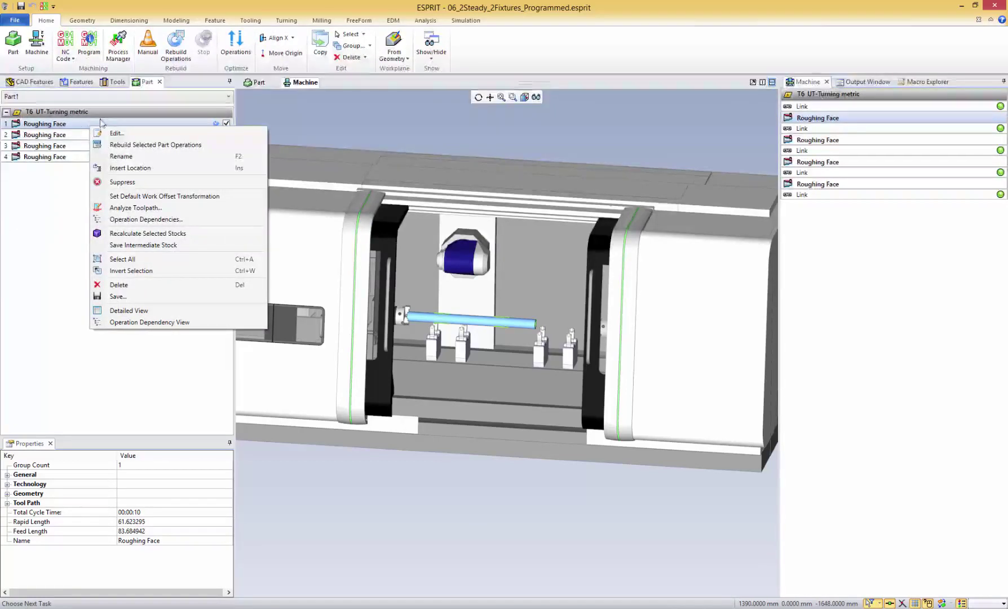
click(127, 168)
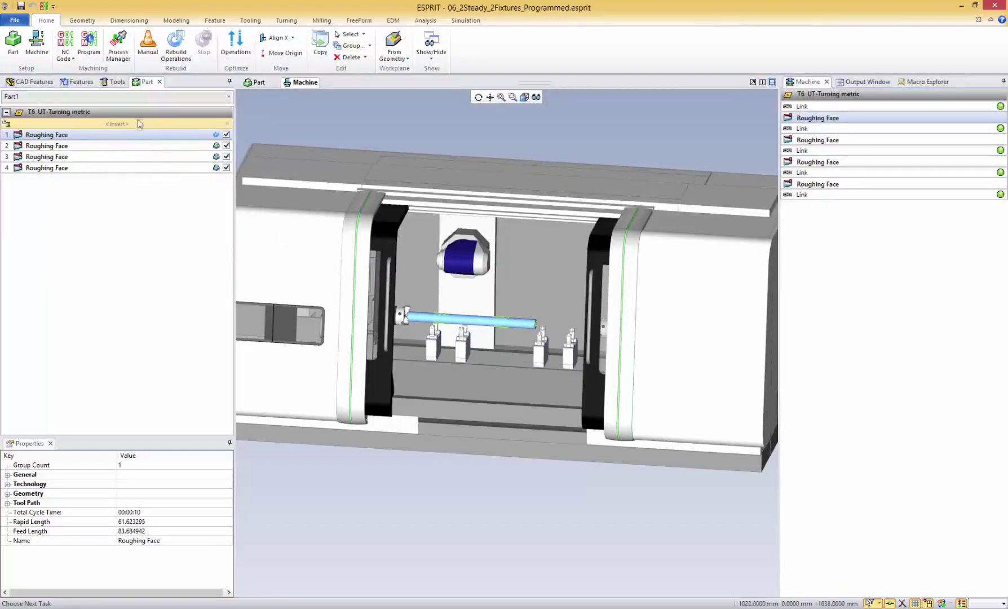
click(284, 23)
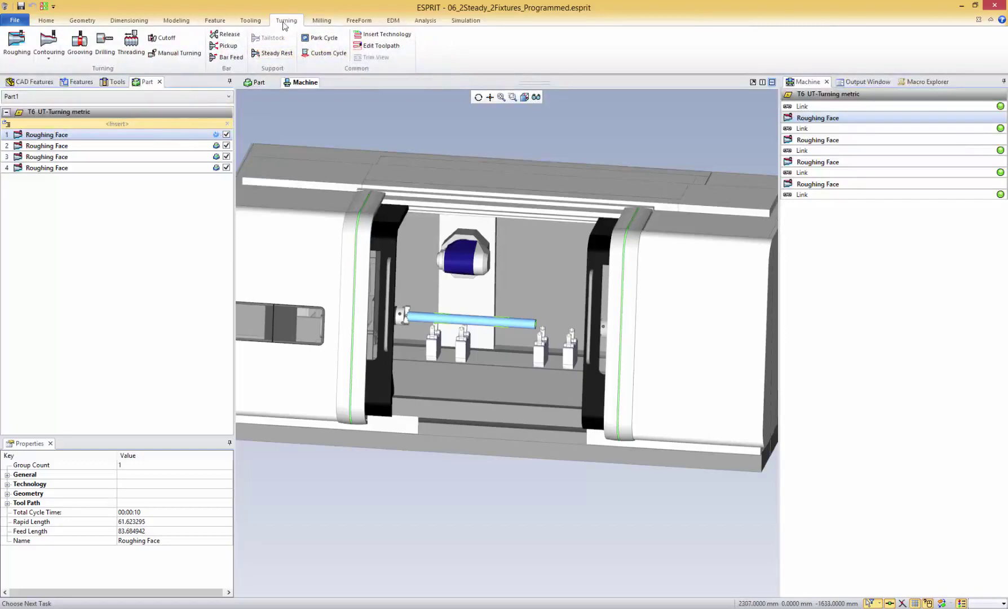
Step: Create a Steady Rest operation for SteadyRest1, deleting its default Unclamp and Clamp steps
click(271, 56)
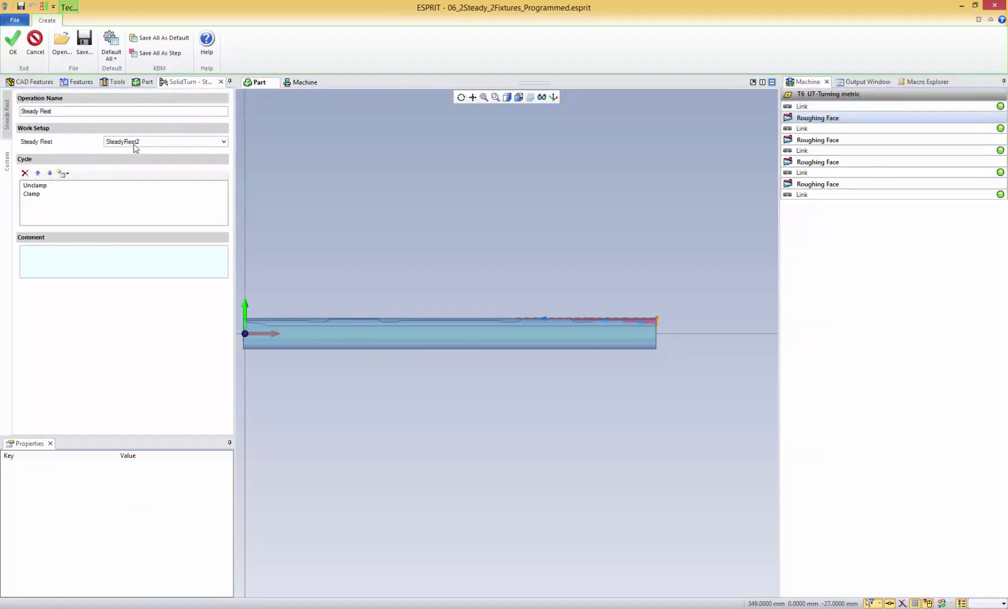
click(115, 143)
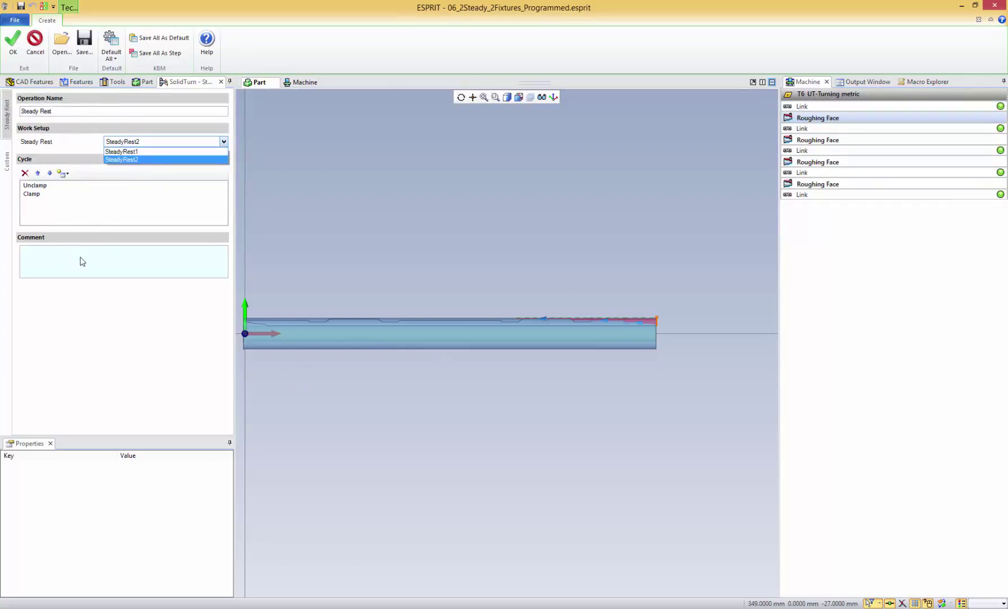
click(132, 153)
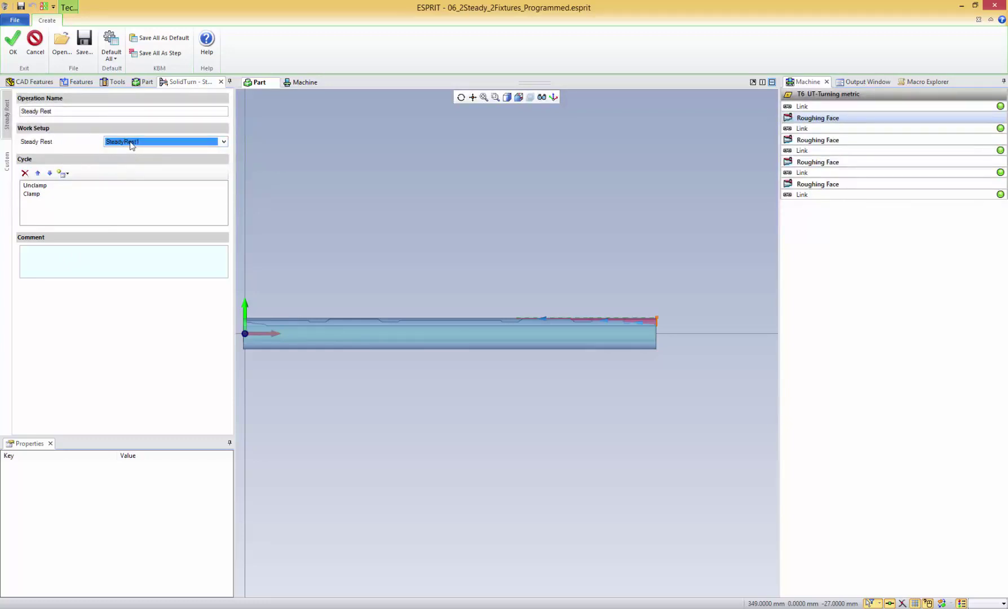
click(36, 186)
click(25, 174)
click(25, 173)
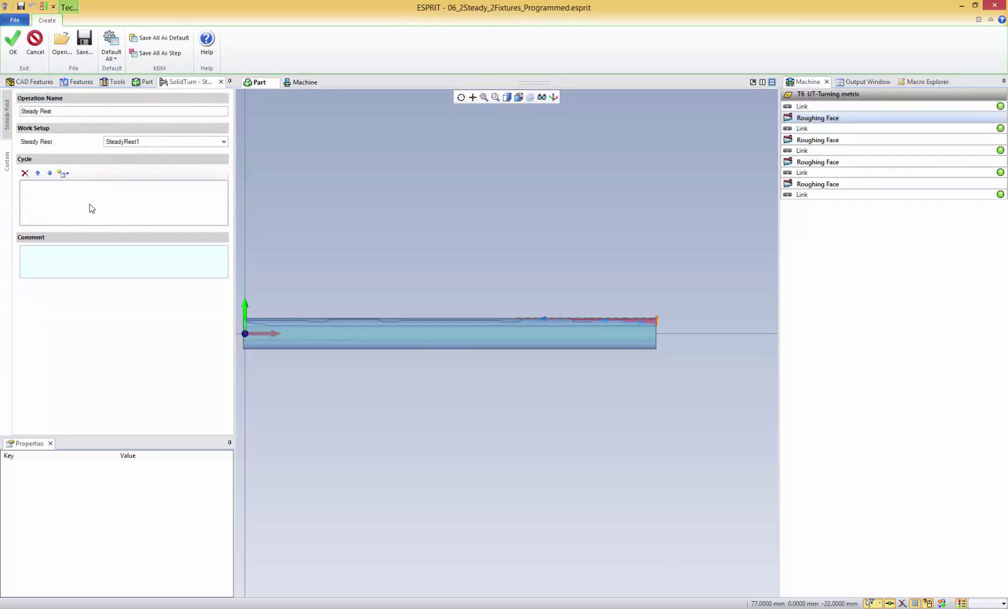
Step: Add Move To Center and a Clamp step on SteadyRest 162 to the cycle
click(64, 174)
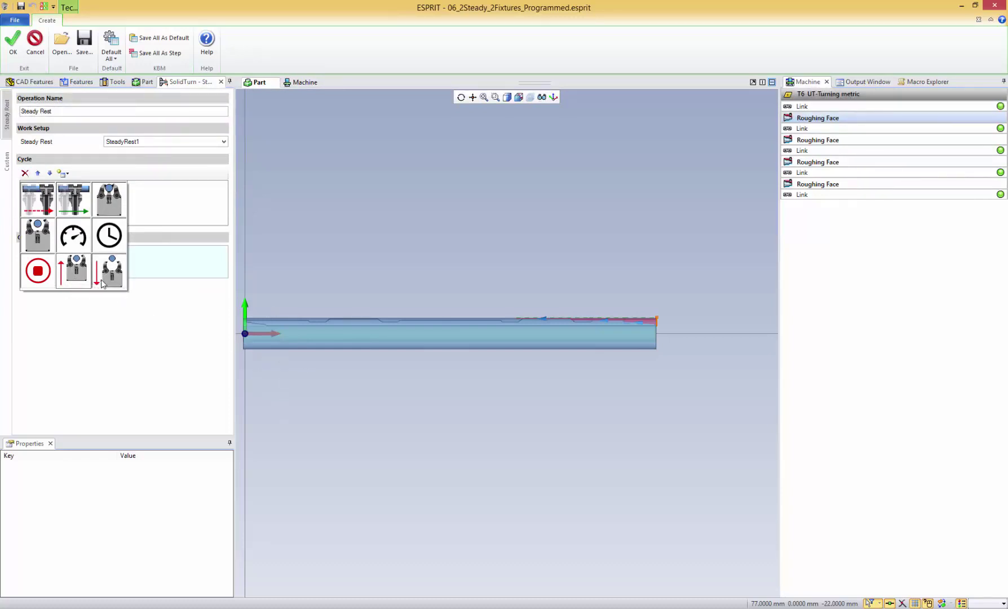
click(66, 268)
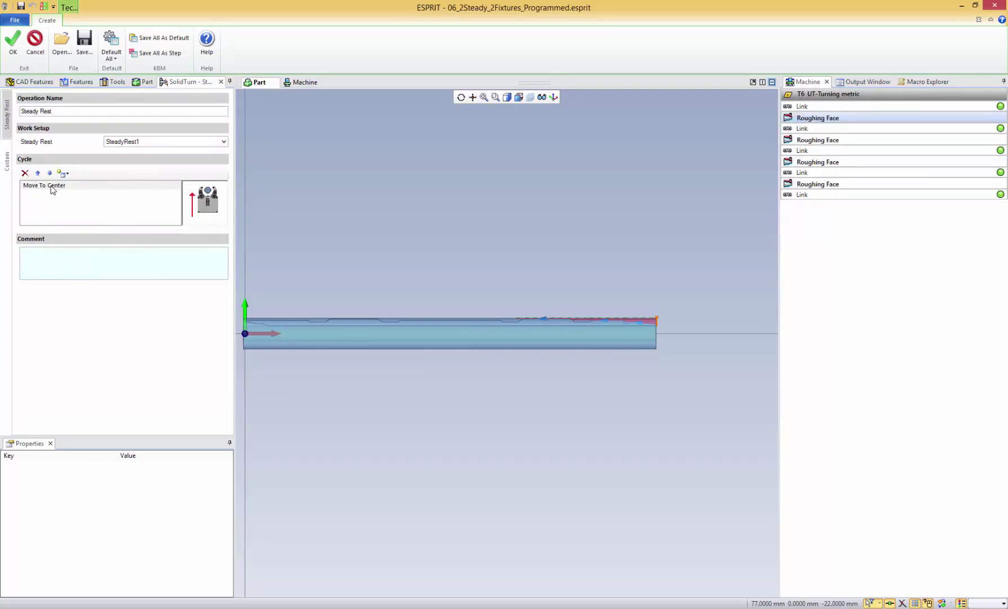
click(65, 180)
click(113, 208)
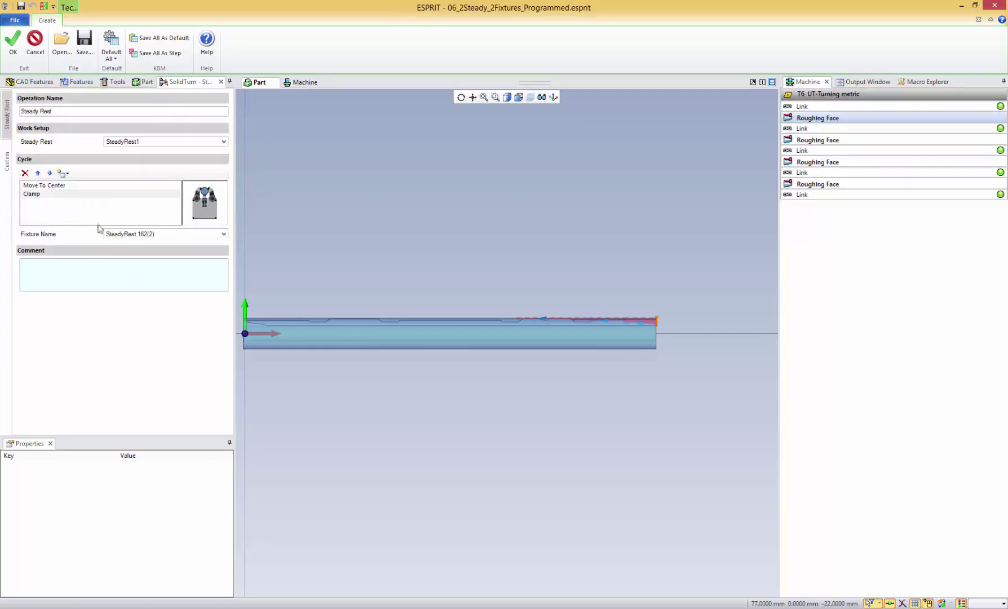
click(133, 235)
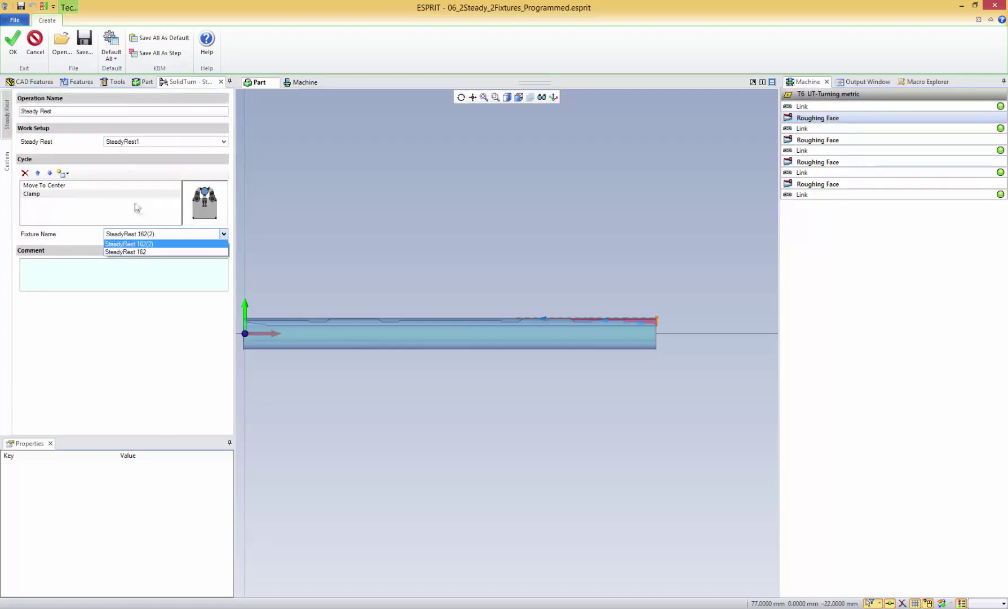
click(134, 252)
Step: Add a second Clamp step for SteadyRest 162(2) and accept the operation
click(129, 235)
click(130, 244)
click(68, 209)
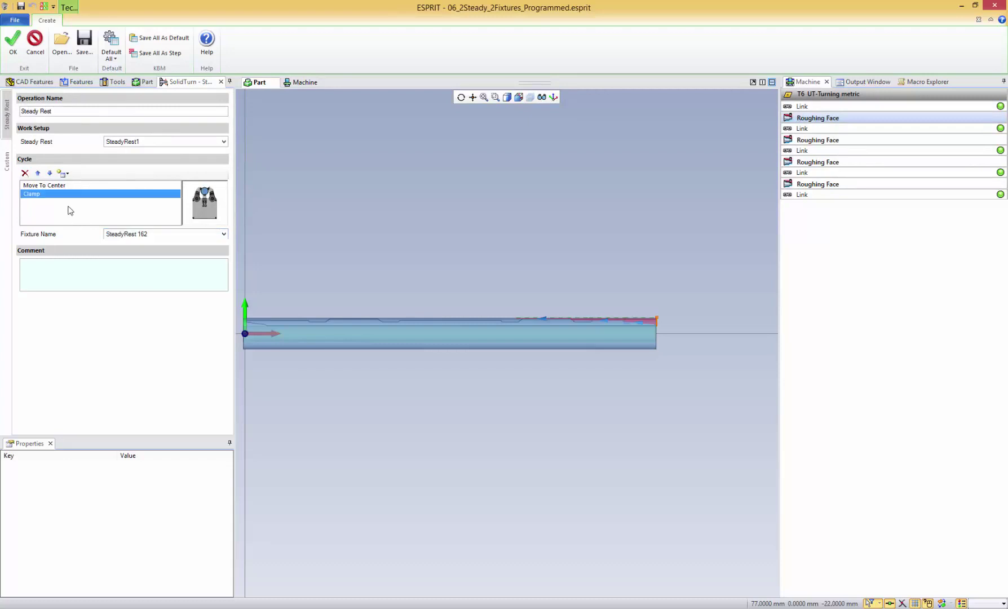
click(63, 173)
click(133, 239)
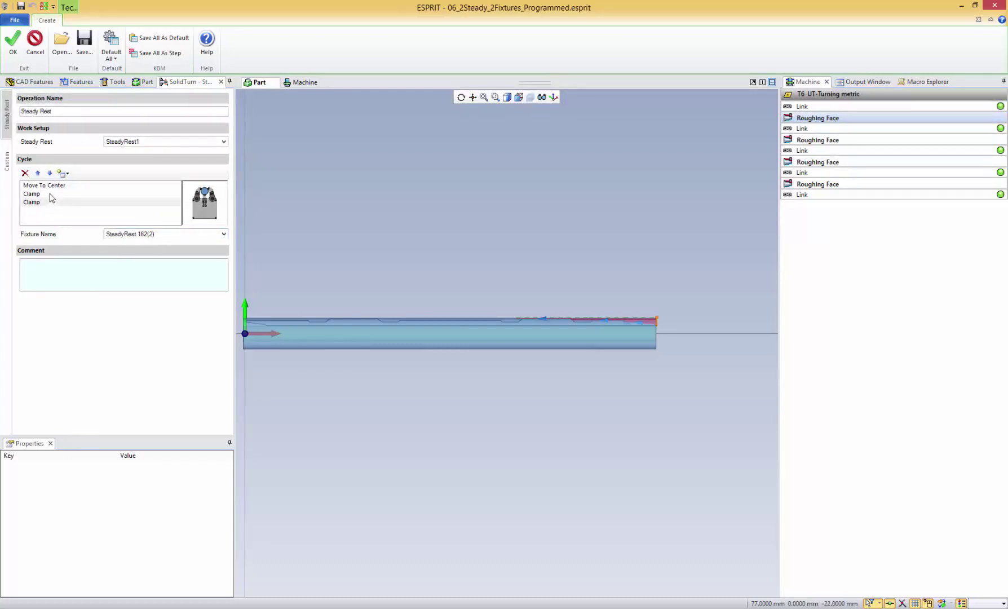
click(13, 44)
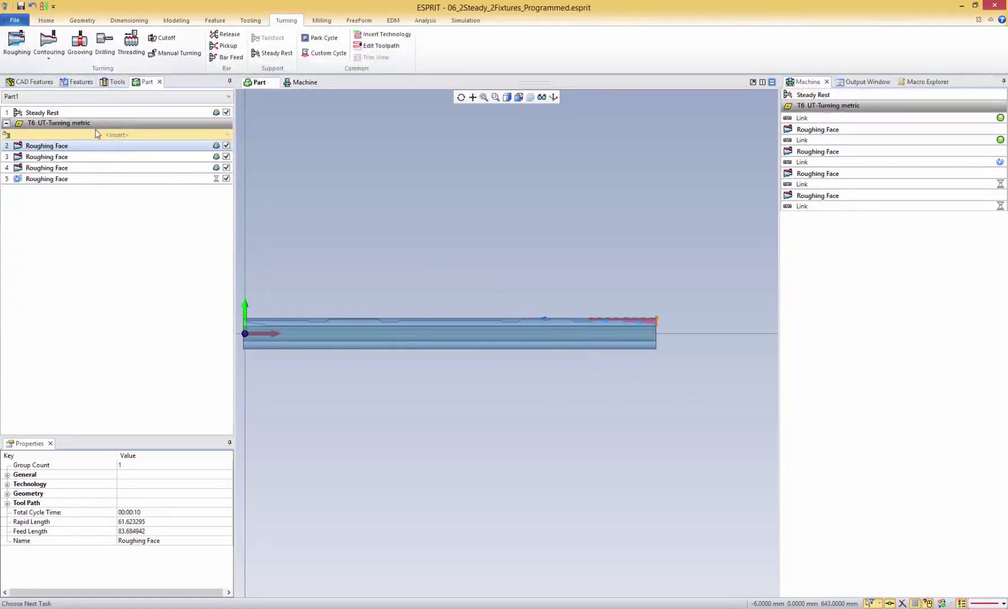
Step: Switch the Steady Rest operation to SteadyRest2 with its second clamp on SteadyRest 162(4)
click(272, 52)
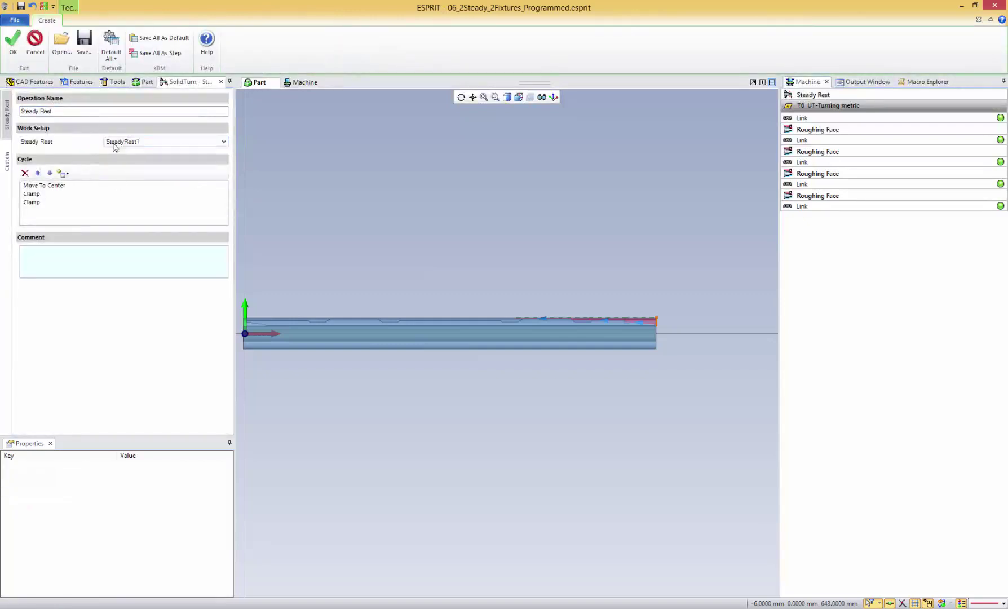
click(114, 144)
click(129, 160)
click(41, 195)
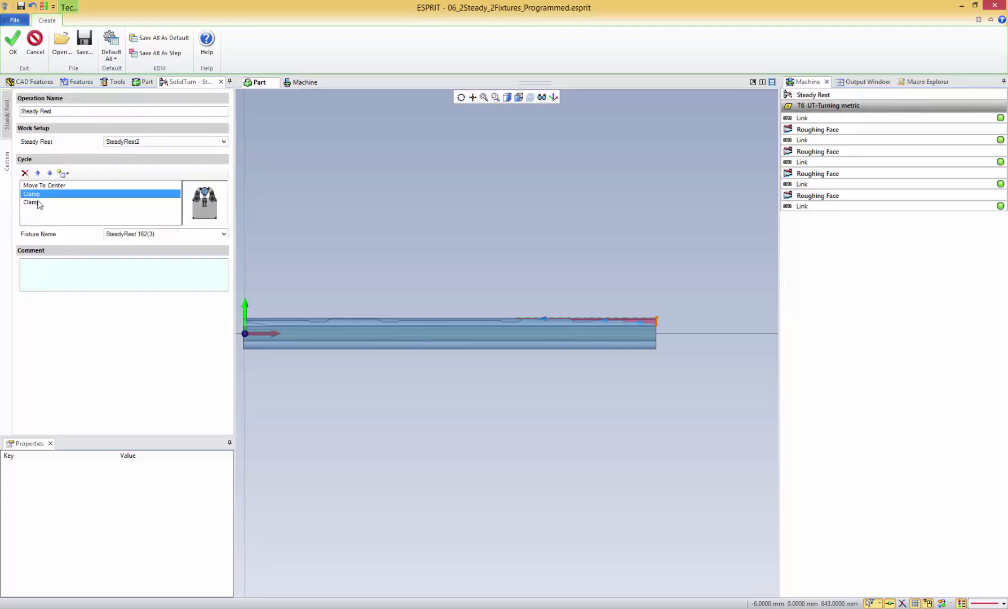
click(146, 236)
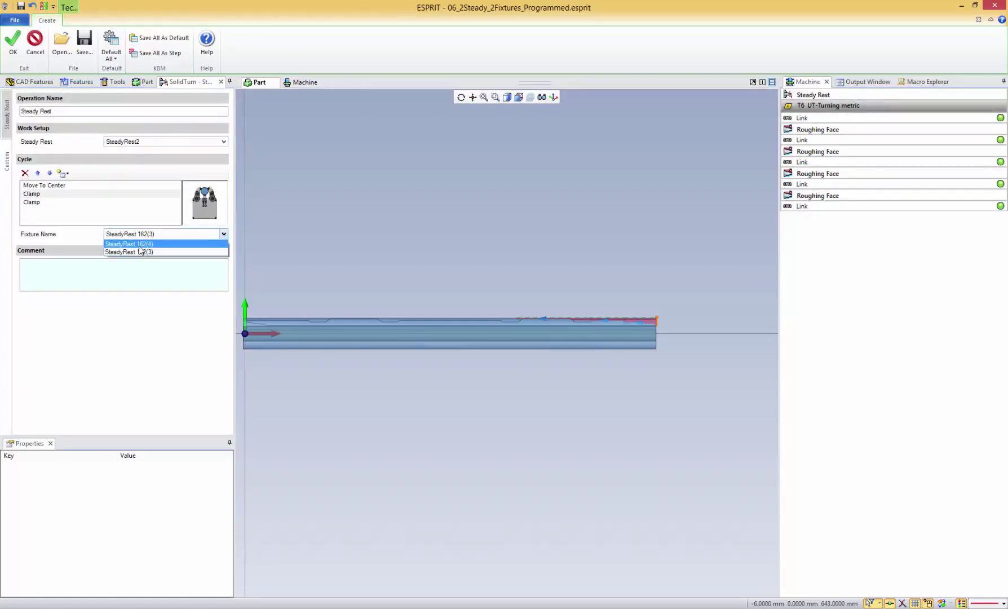
click(140, 253)
click(45, 201)
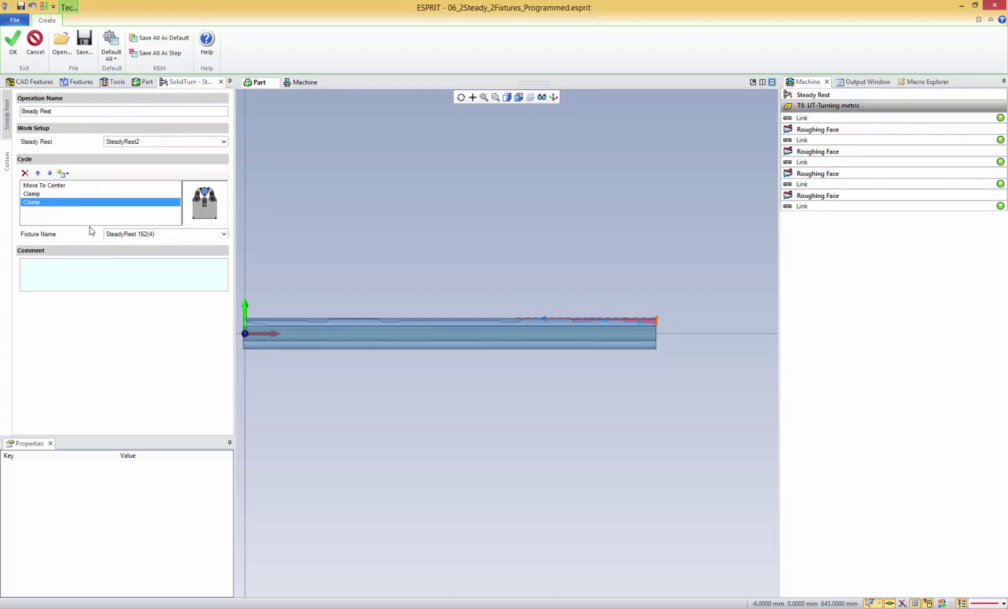
Step: Show the whole machine and zoom in on the steady rests
click(301, 82)
scroll(537, 334, up, 3)
scroll(537, 333, up, 2)
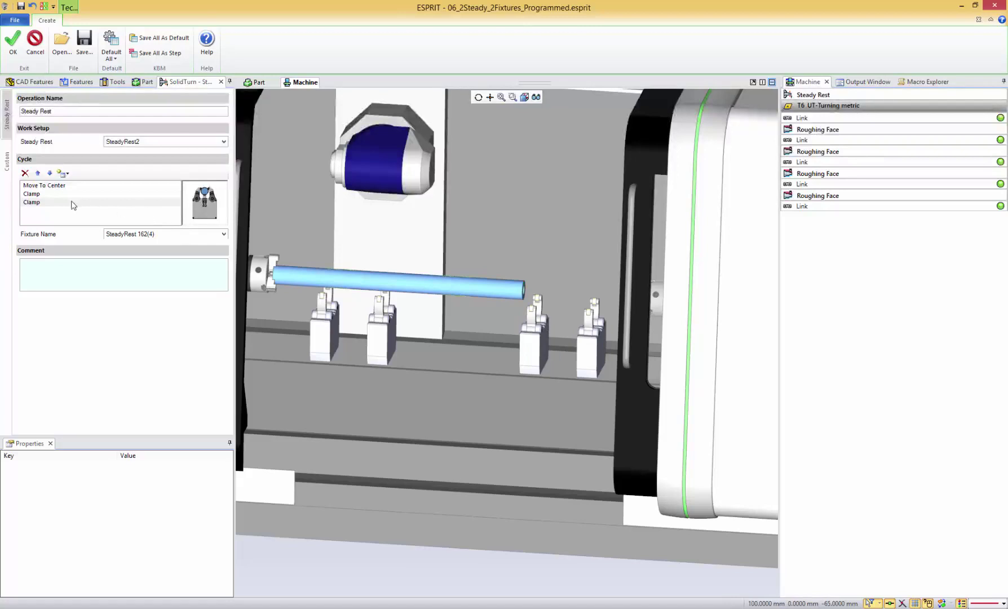
Step: Add a Rapid step at Z 1180 and move it to the top of the cycle
click(63, 175)
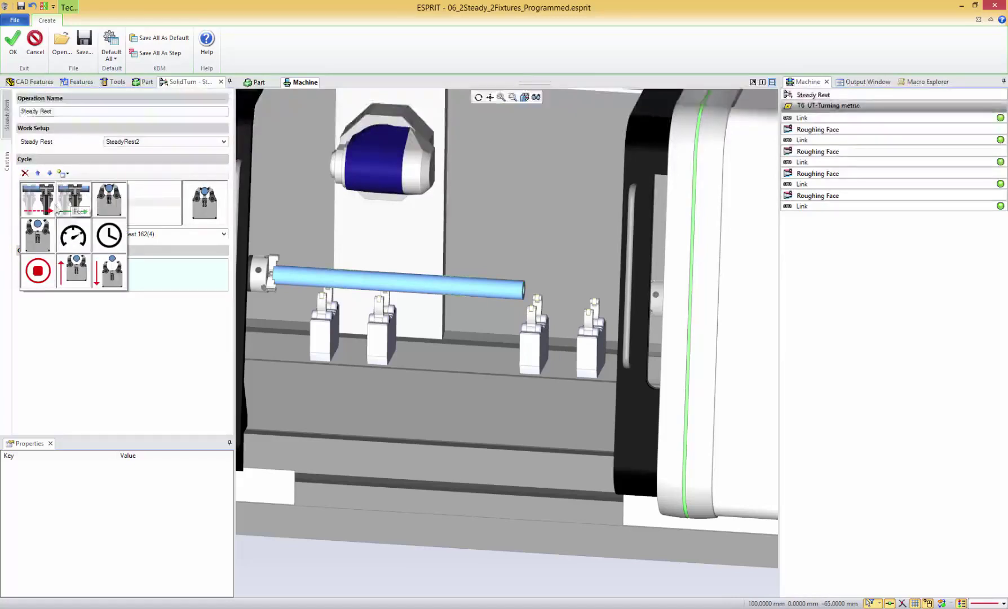
click(37, 208)
click(183, 257)
text(-588420.000)
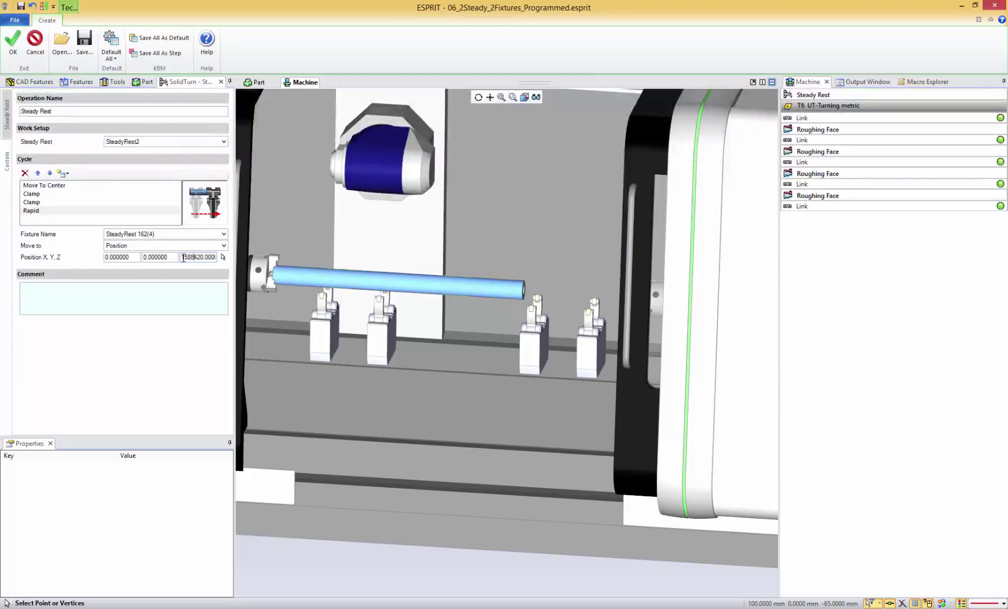
text(11)
key(Return)
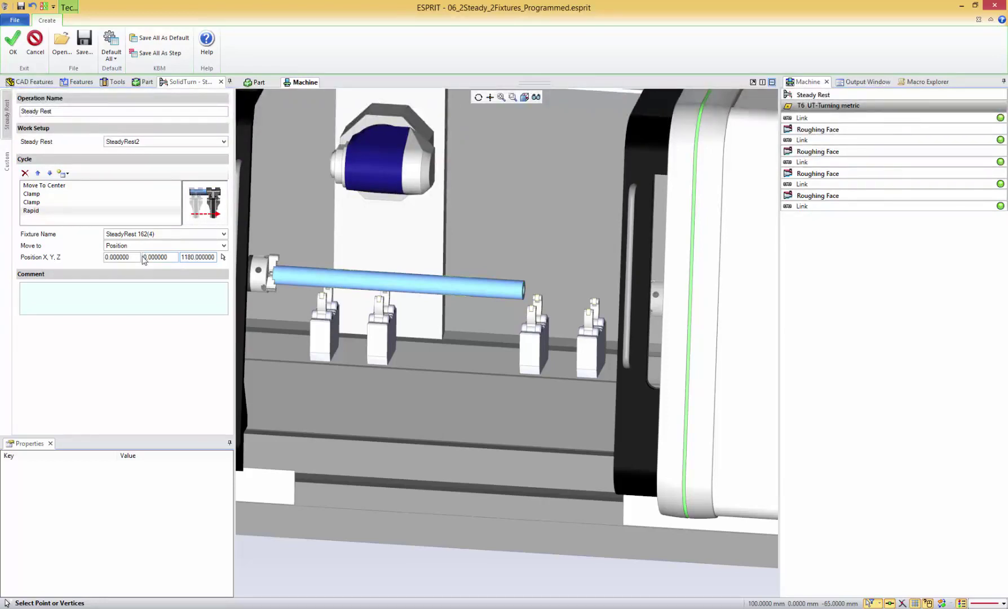
click(40, 211)
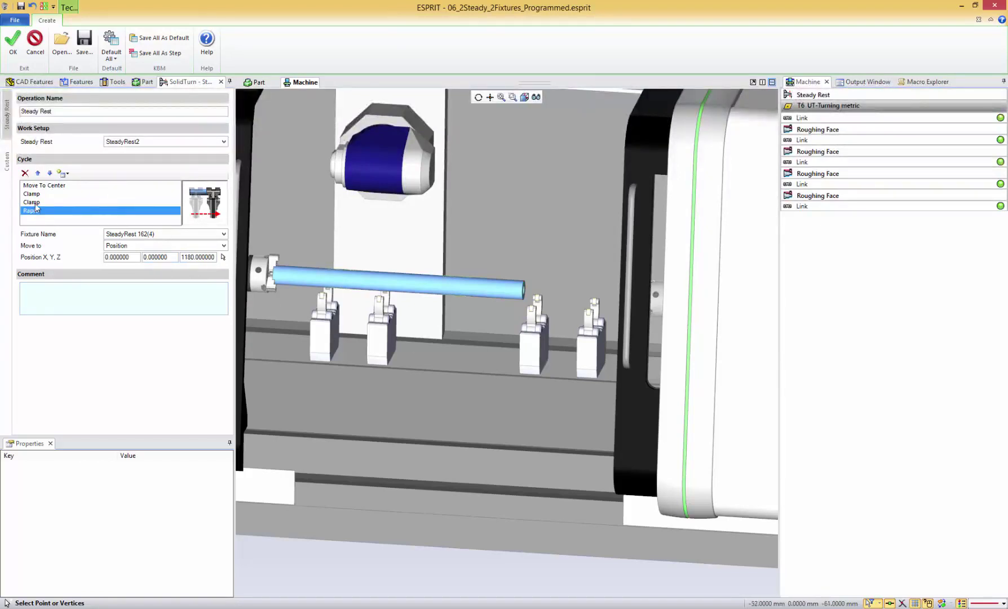
click(37, 173)
click(37, 173)
click(38, 173)
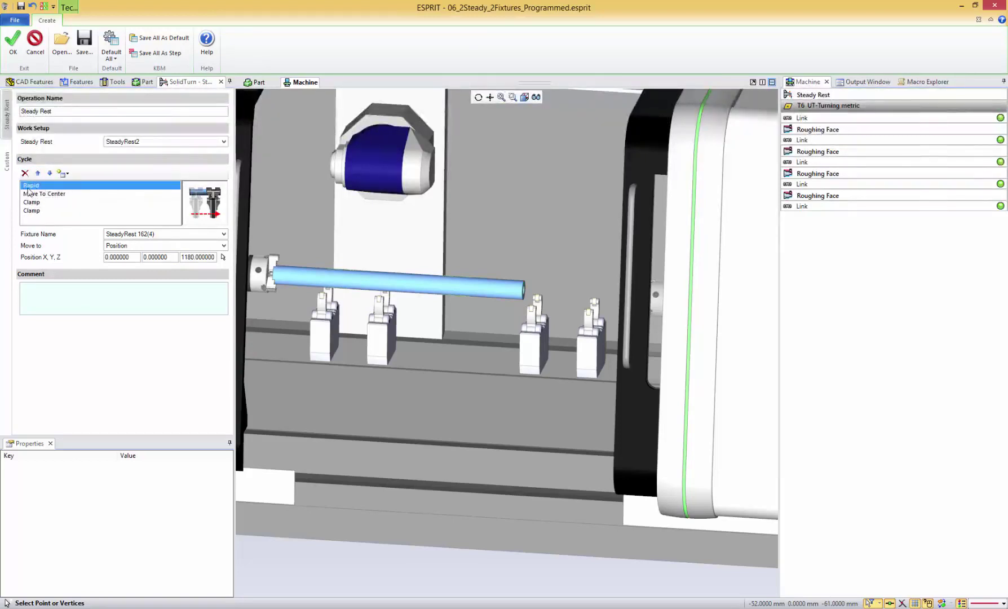
Step: Review the Move To Center and both clamp steps, then accept the Steady Rest operation
click(40, 194)
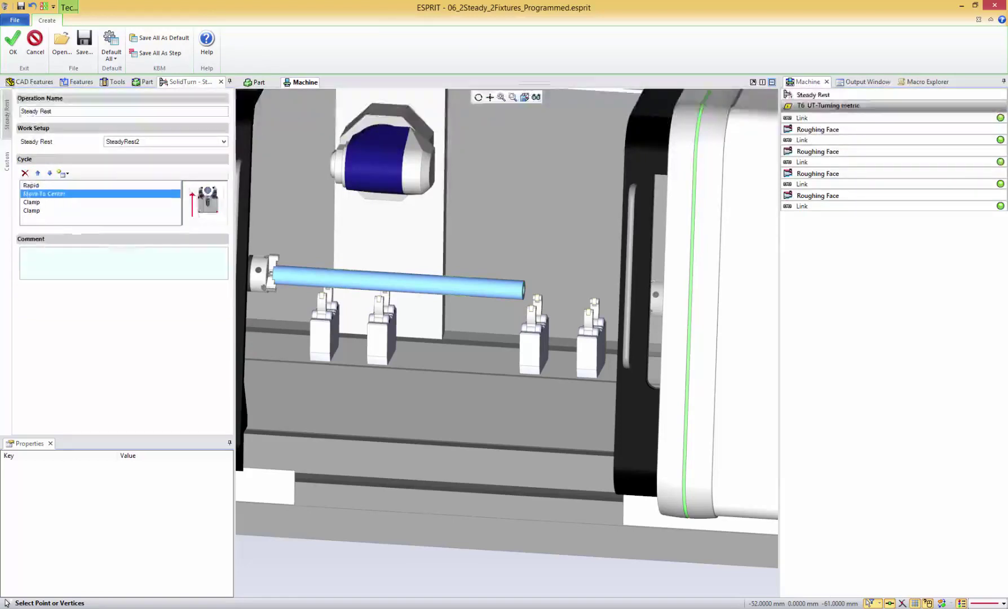
click(37, 202)
click(37, 211)
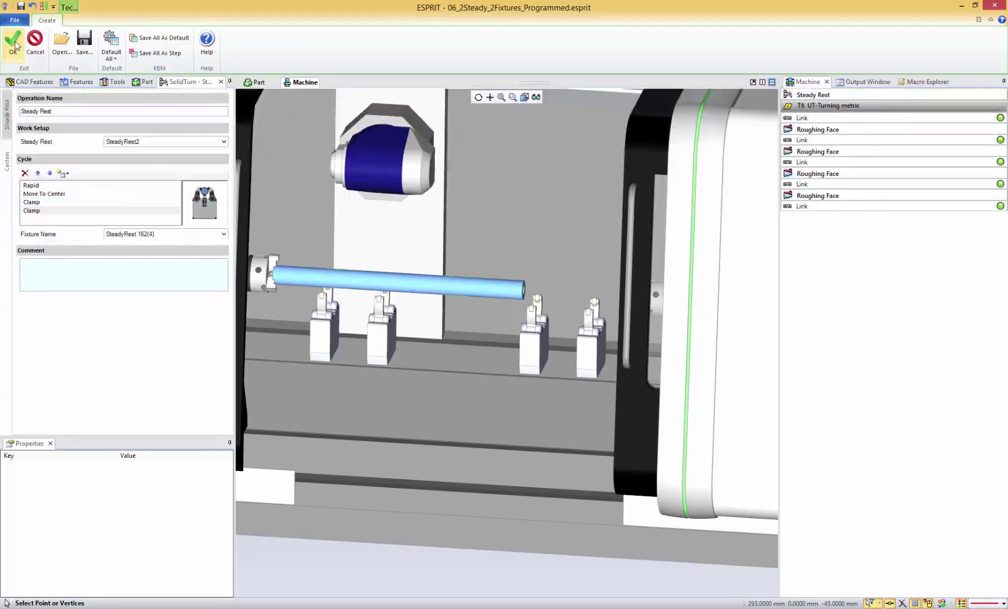
click(14, 45)
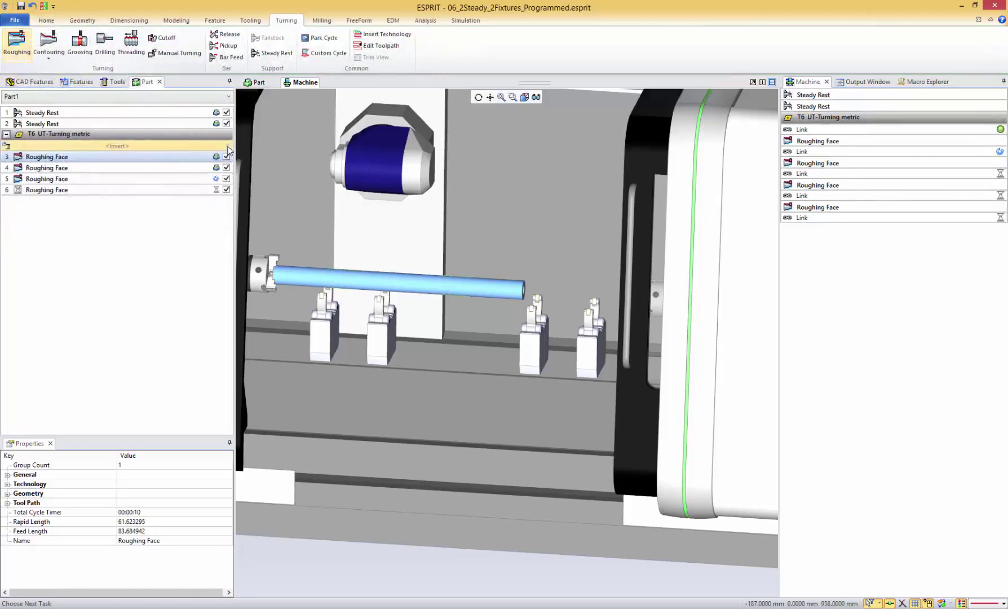
Step: Frame the bar in the machine view and bring up the Simulation controls
middle_drag(481, 247, 462, 255)
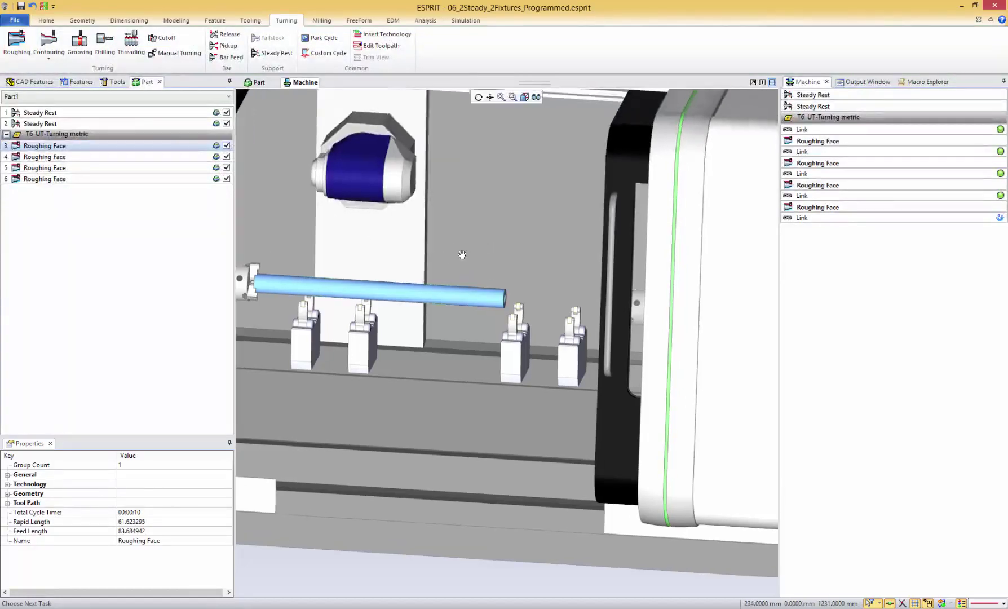
scroll(462, 255, down, 2)
click(466, 20)
click(524, 96)
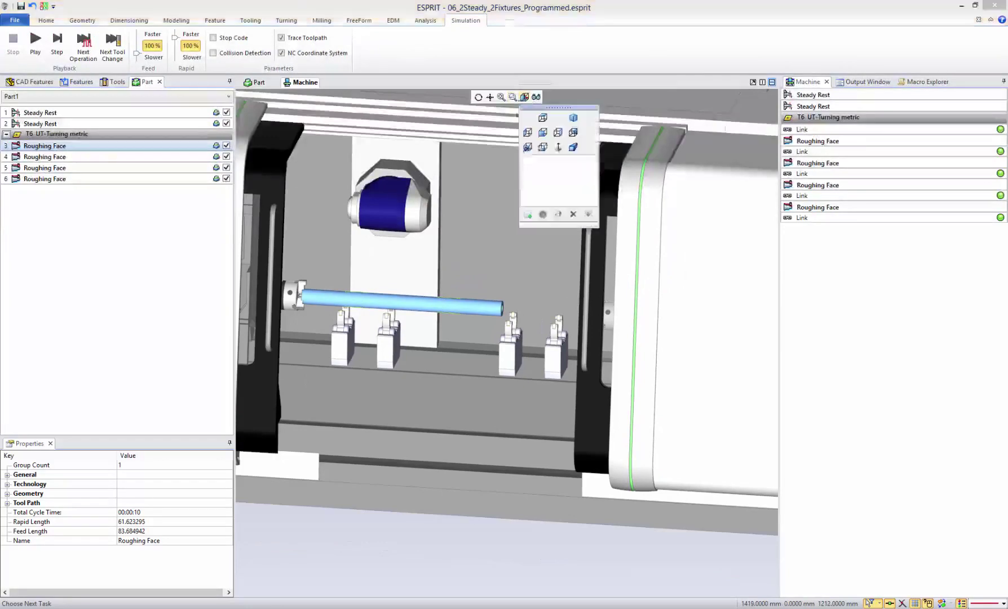
Step: Switch to a front machine view and start stepping through the simulation
click(526, 148)
click(34, 42)
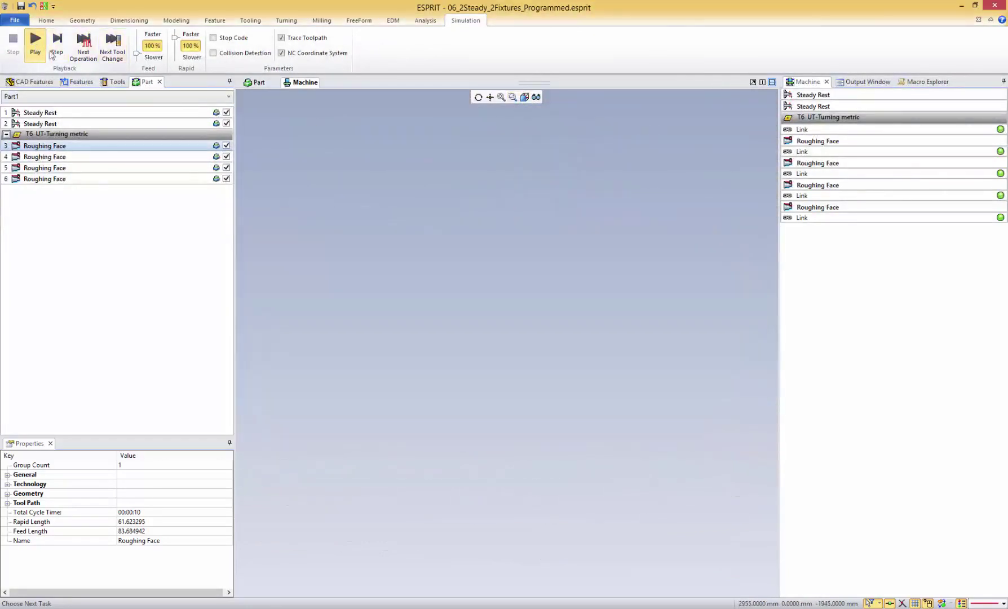
click(57, 50)
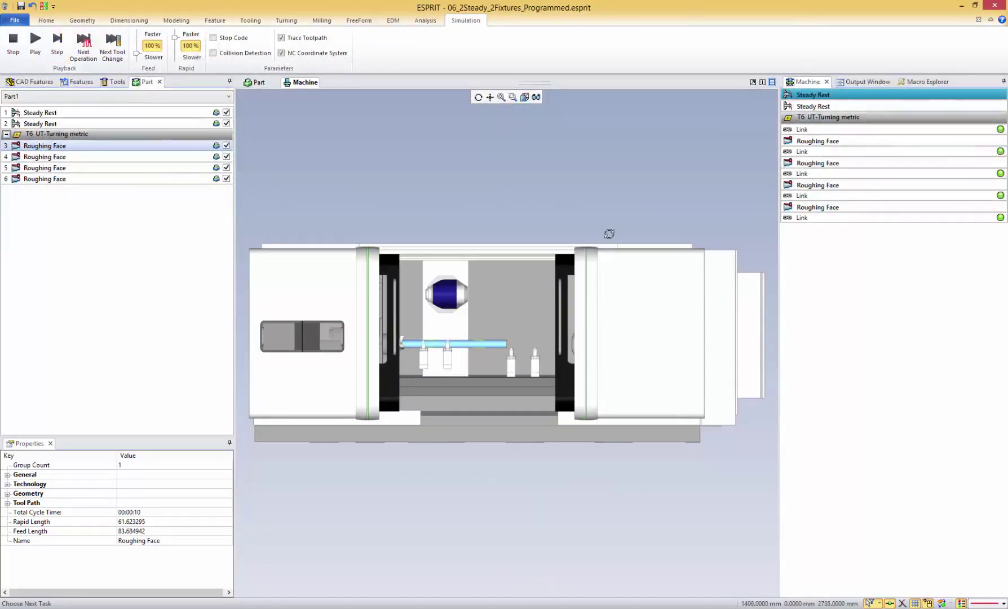
middle_drag(607, 234, 593, 264)
scroll(593, 263, up, 5)
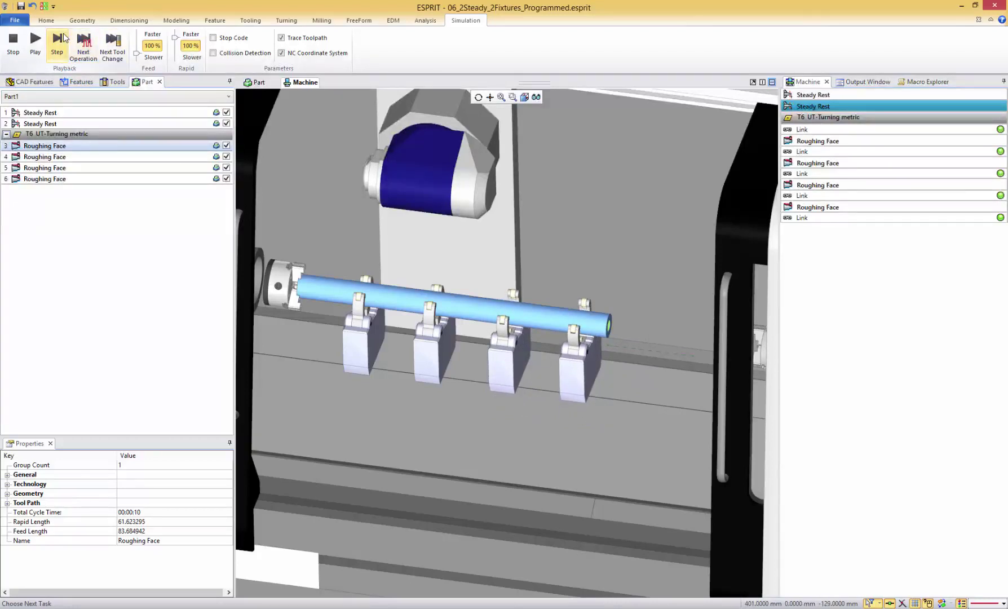
Step: Continue the simulation through the roughing passes, stop it, and return to the Part view
click(58, 39)
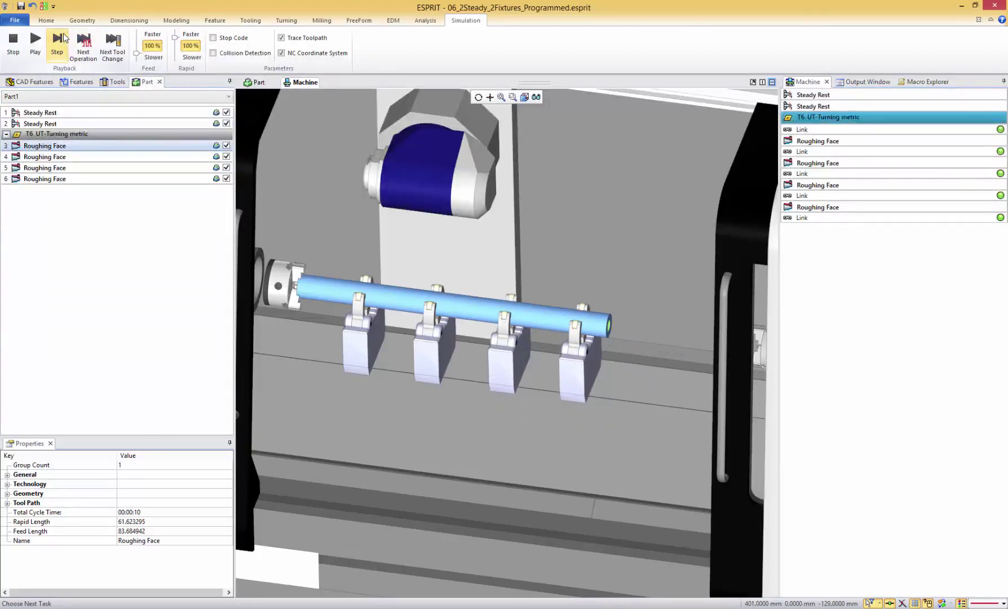
click(62, 38)
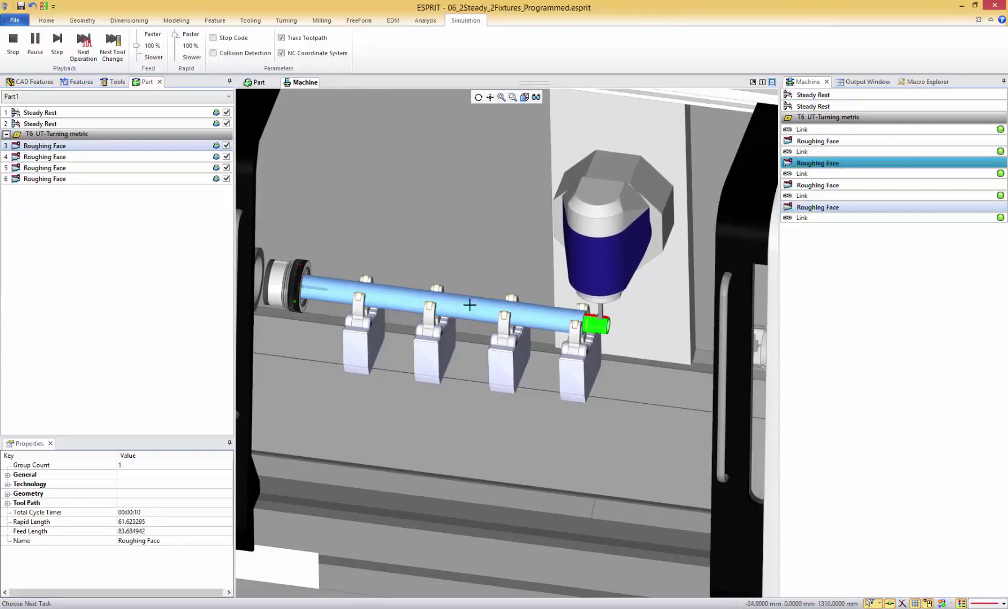
click(13, 44)
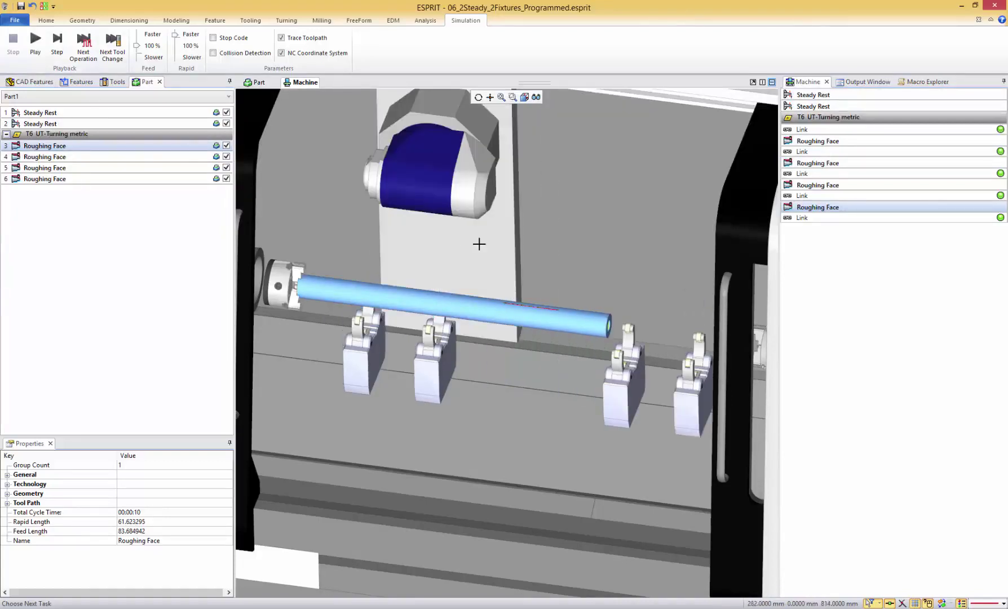
click(255, 83)
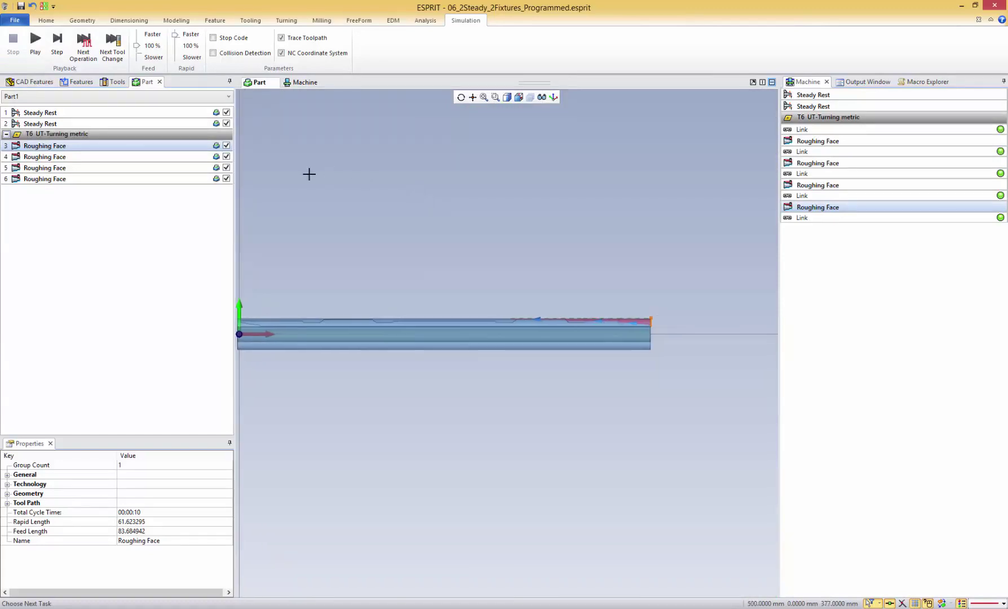
Step: Set the insertion point above operation 5 and create a new turning Steady Rest operation
click(62, 168)
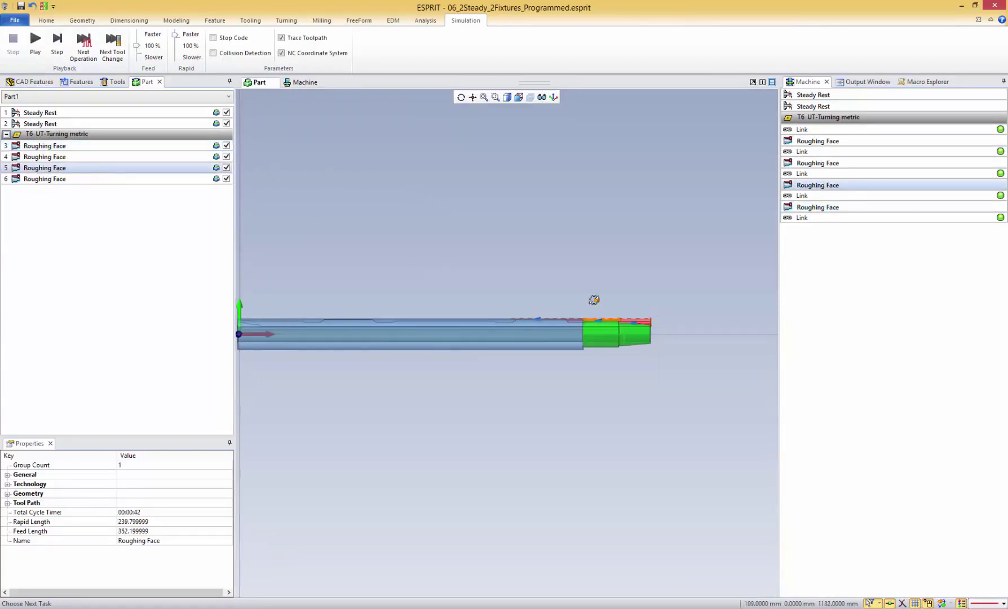
scroll(594, 300, up, 3)
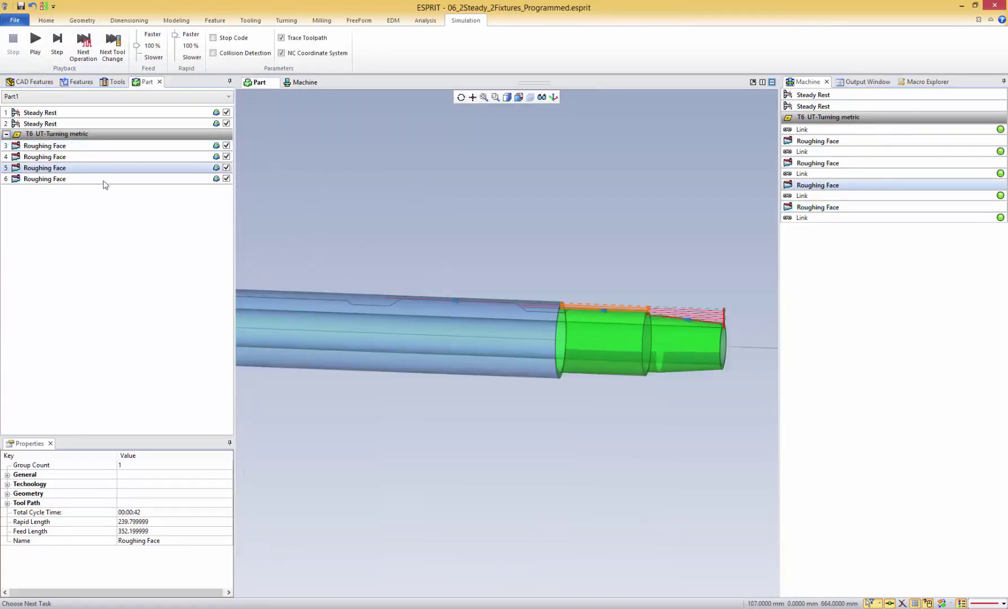
right_click(45, 168)
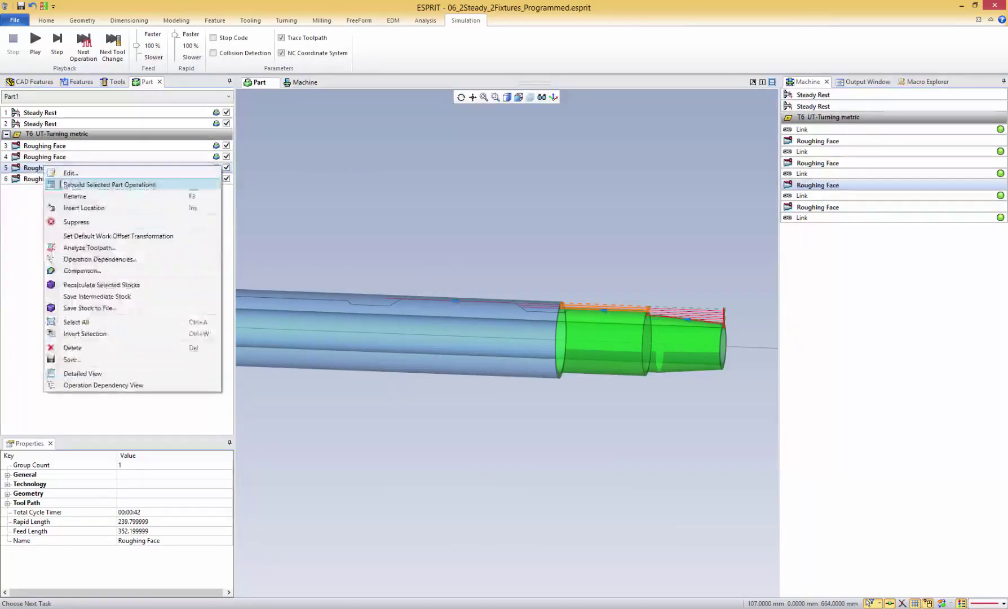
click(97, 212)
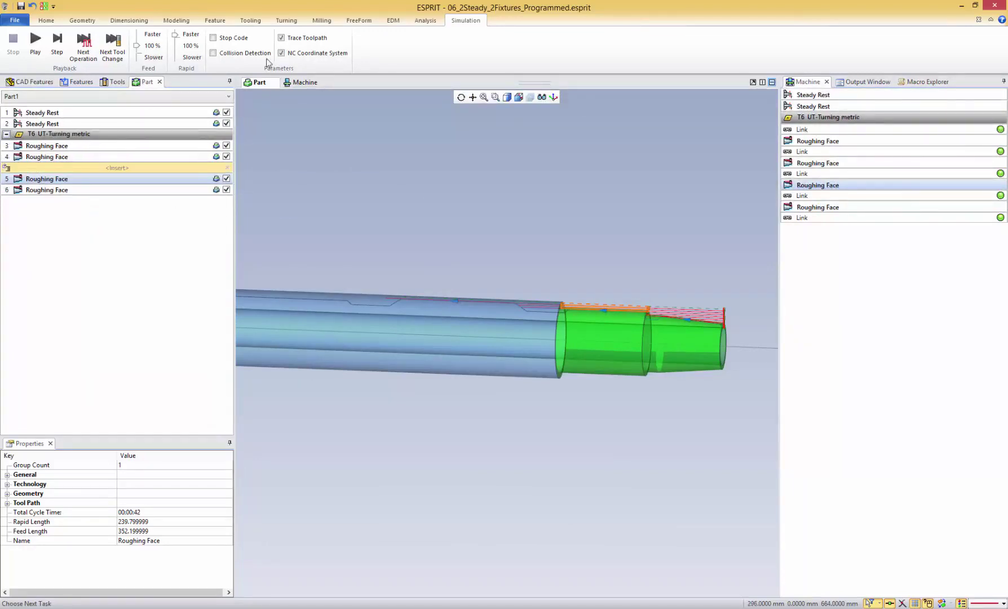
click(300, 20)
click(266, 54)
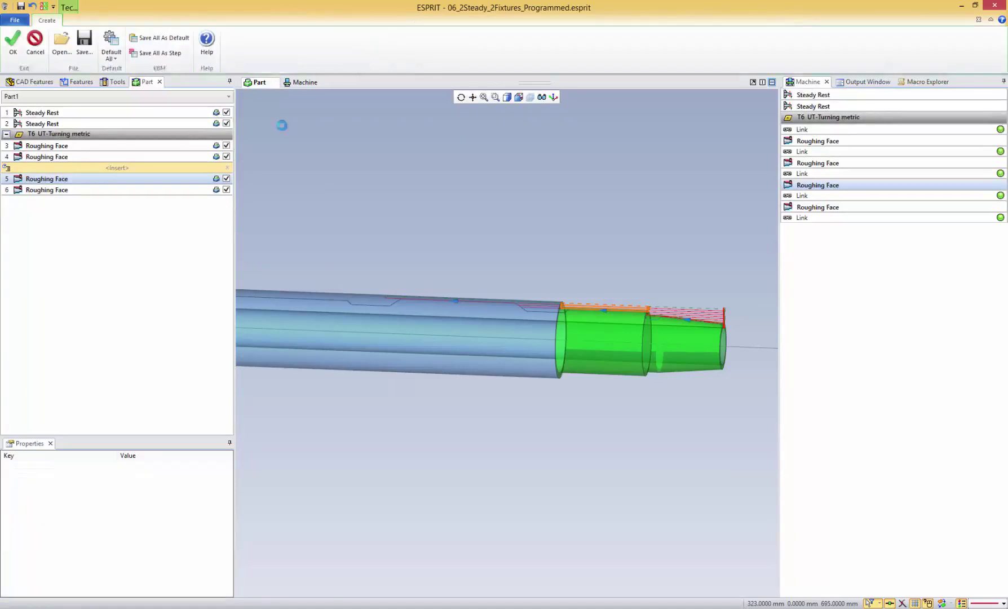
Step: Replace the default cycle steps with a single Unclamp for SteadyRest 162(4) and accept it
click(291, 177)
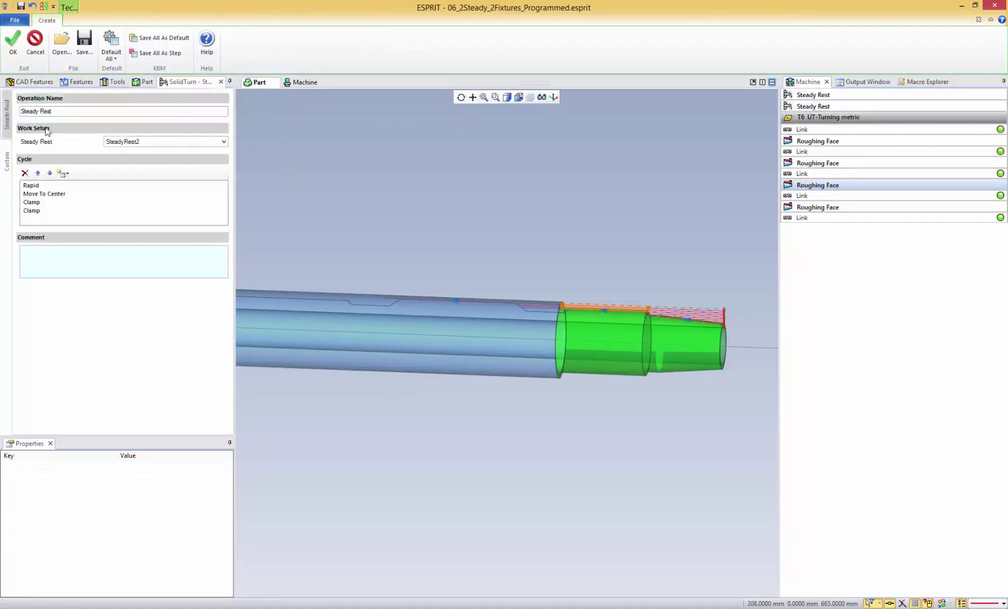
click(31, 185)
click(25, 173)
click(25, 173)
click(24, 173)
click(25, 173)
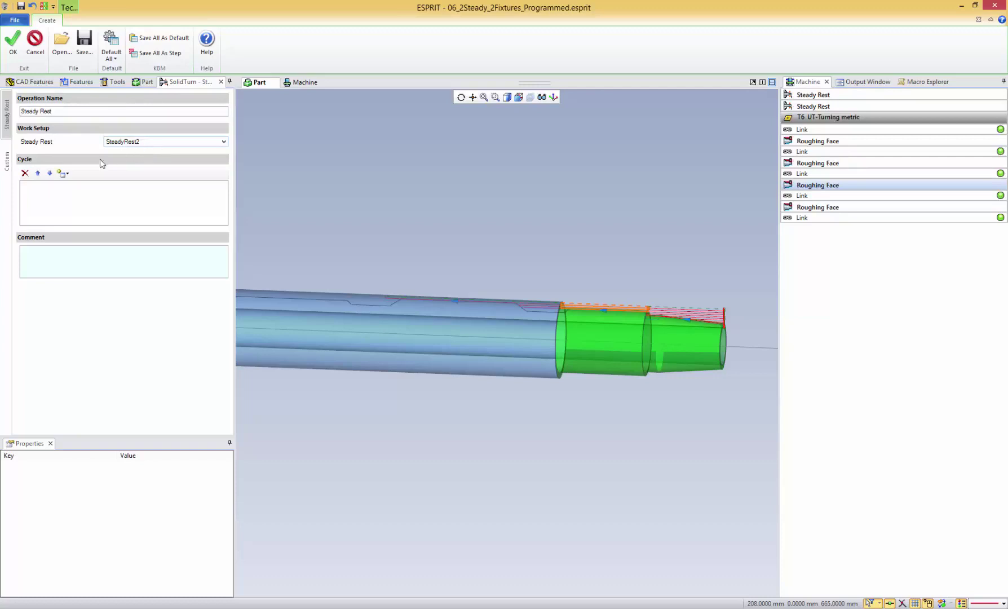
click(62, 173)
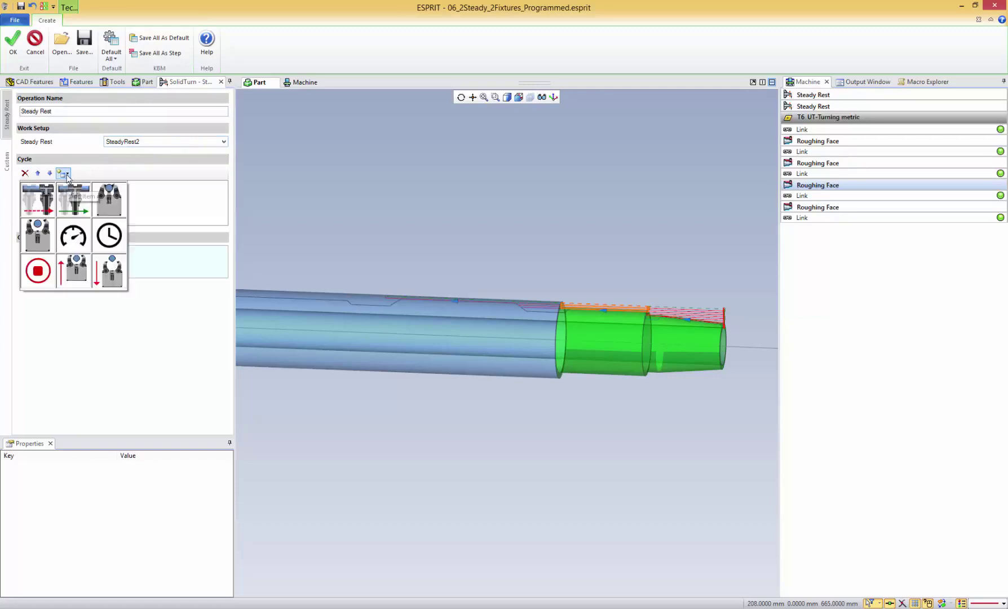
click(29, 244)
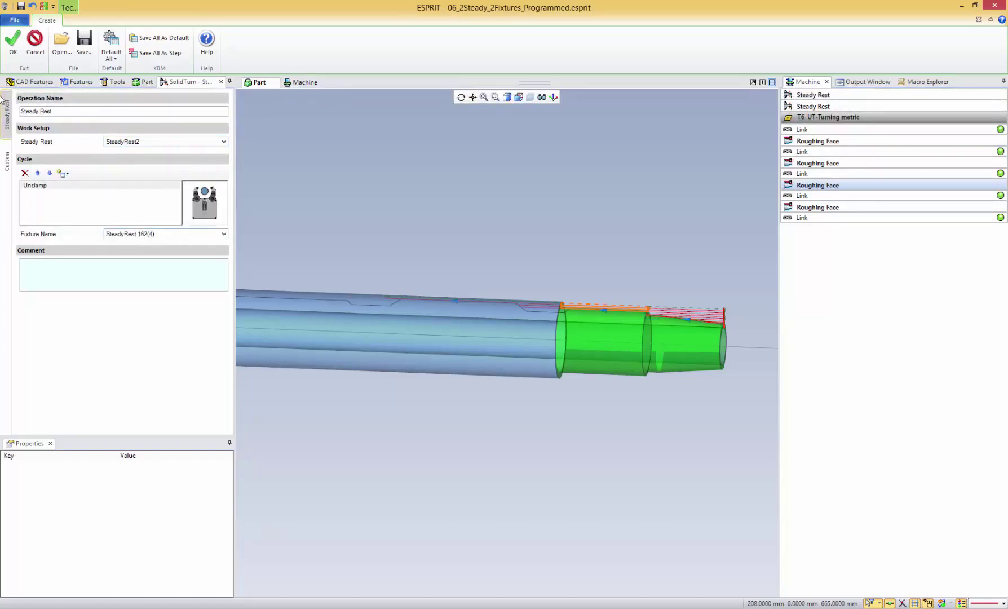
click(13, 43)
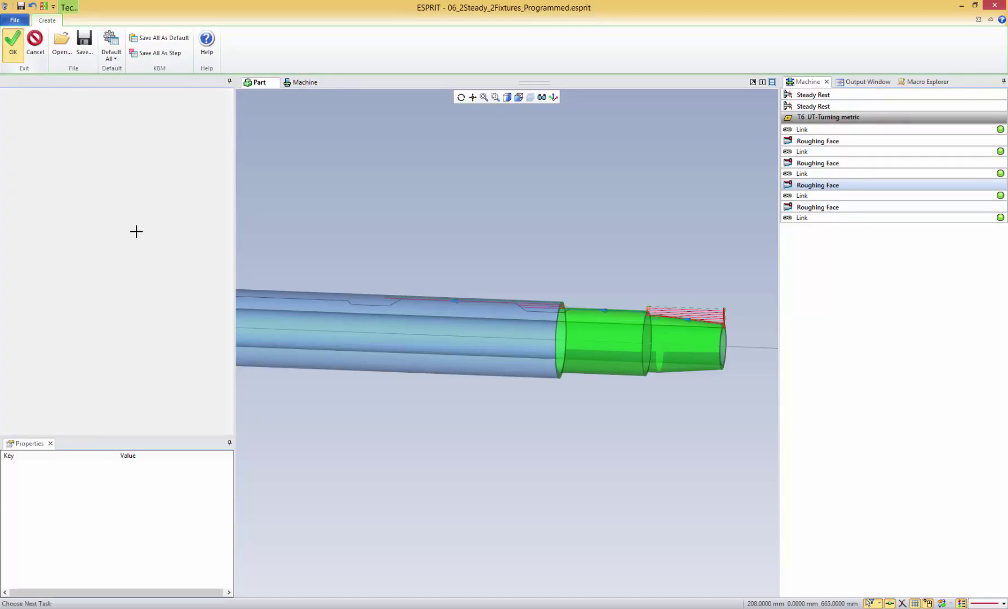
click(226, 179)
click(94, 191)
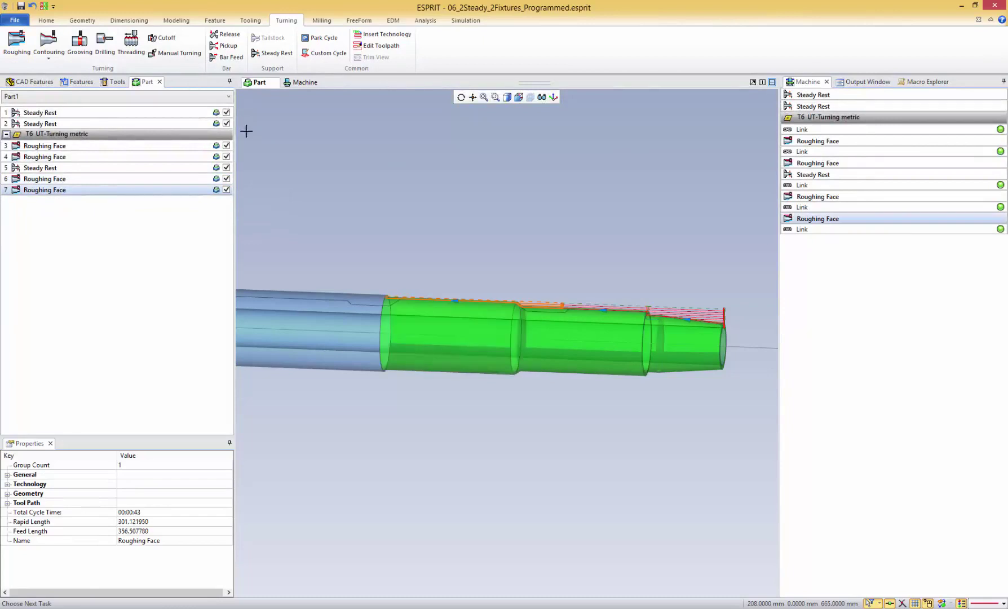
Step: Insert before Roughing Face 7 a Steady Rest unclamping SteadyRest 162(3) and clamping SteadyRest 162(4)
right_click(148, 192)
click(192, 231)
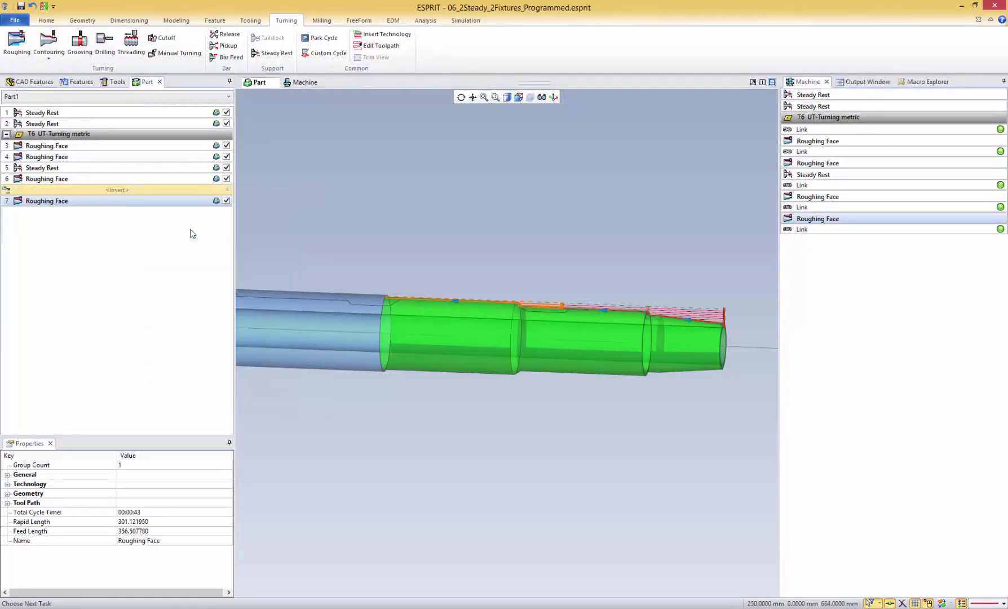
click(272, 53)
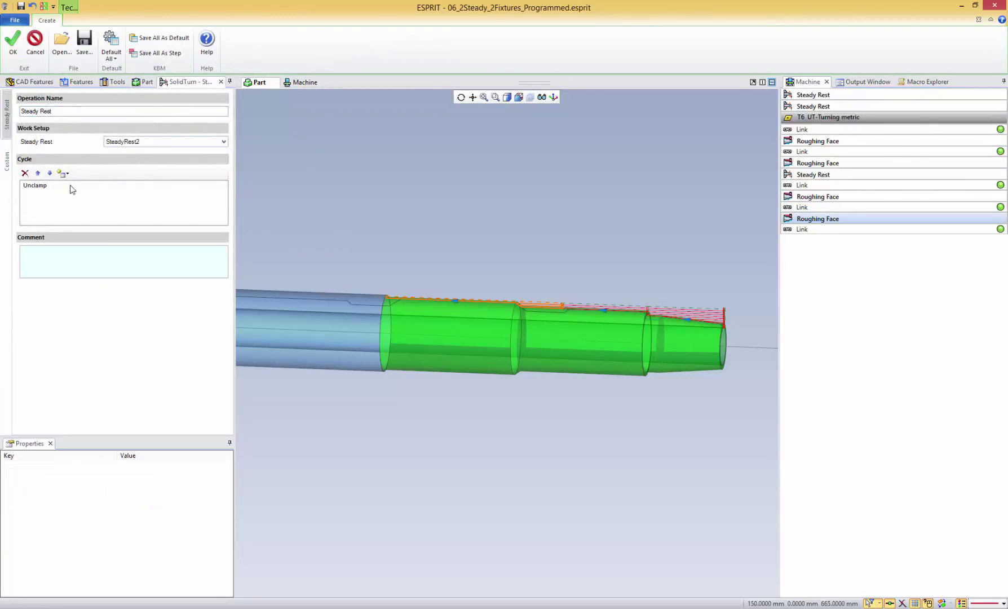
click(73, 190)
click(224, 233)
click(145, 256)
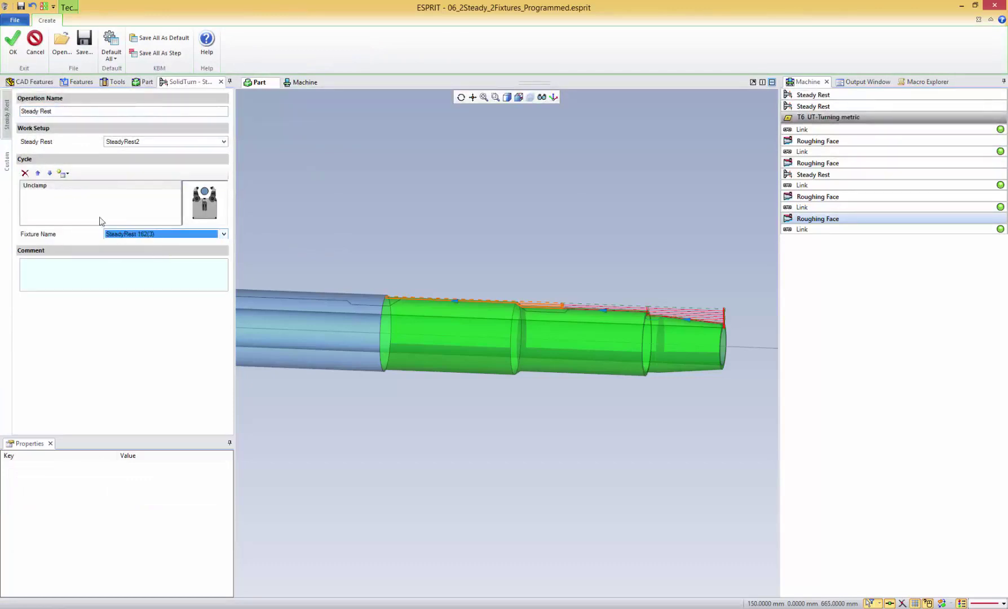
click(65, 173)
click(59, 195)
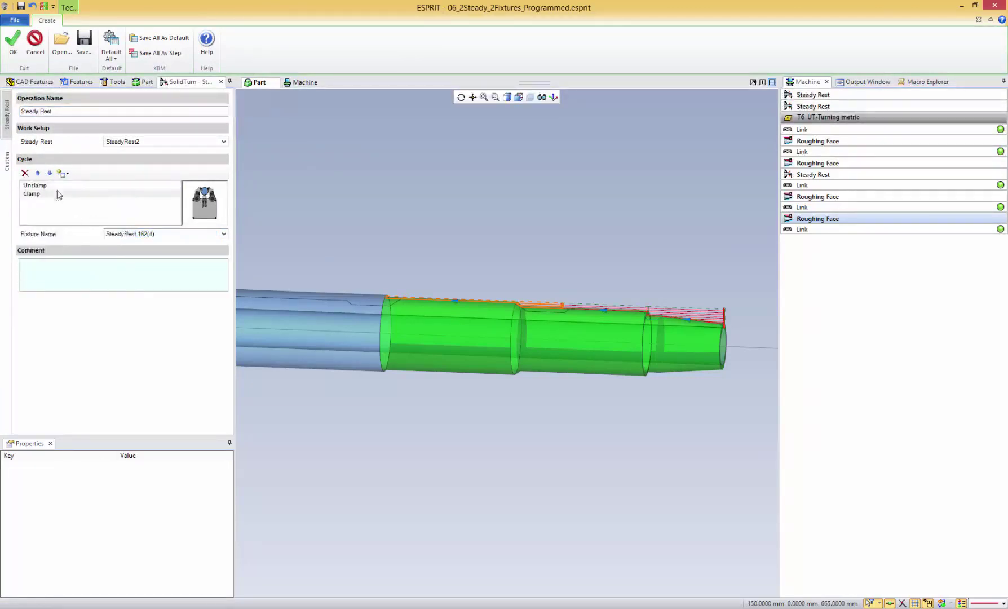
click(12, 44)
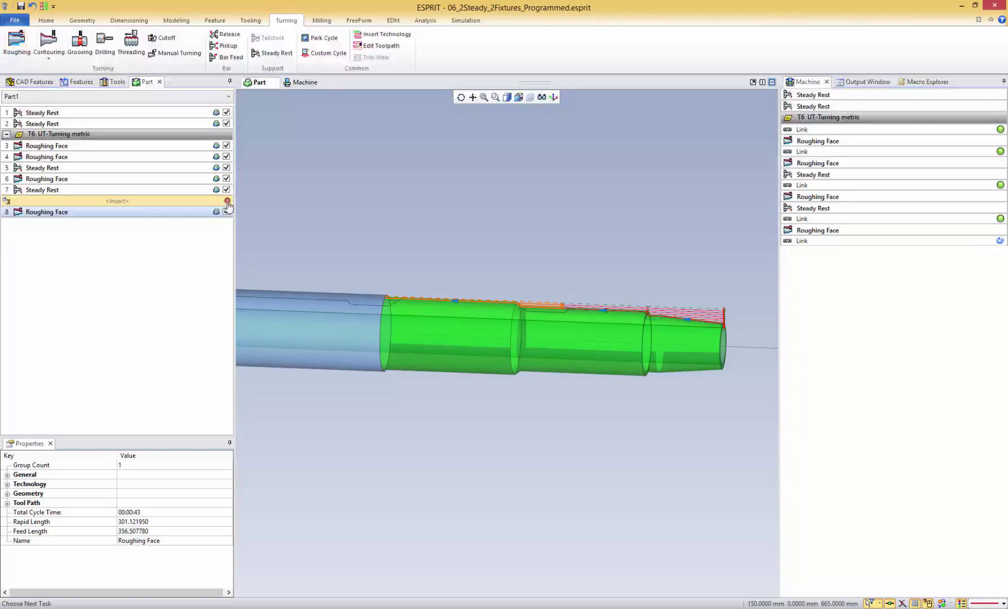
Step: Select the machine list from the last Link up to the first new Steady Rest and start stepping
click(466, 21)
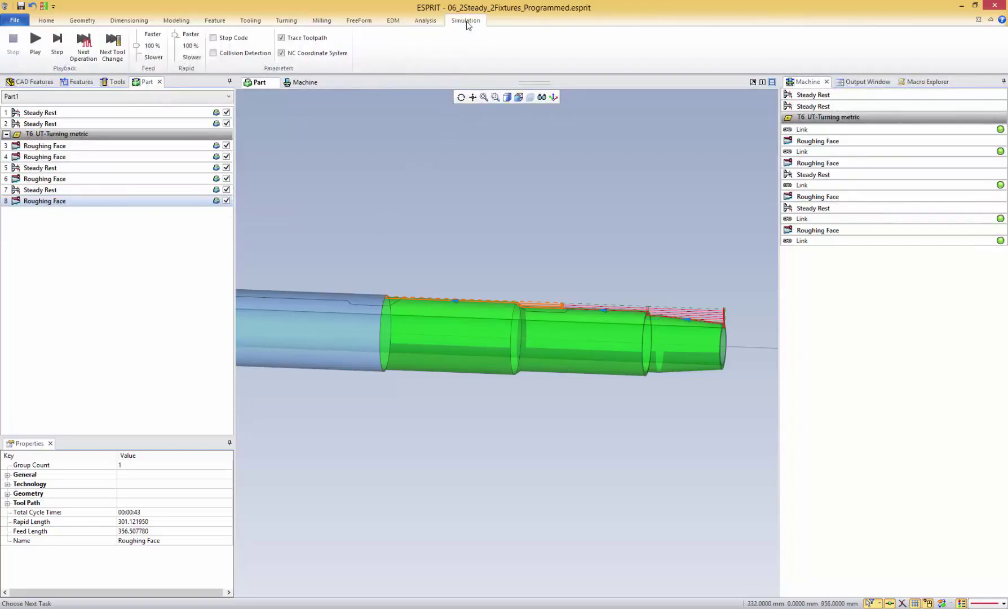
scroll(435, 214, down, 3)
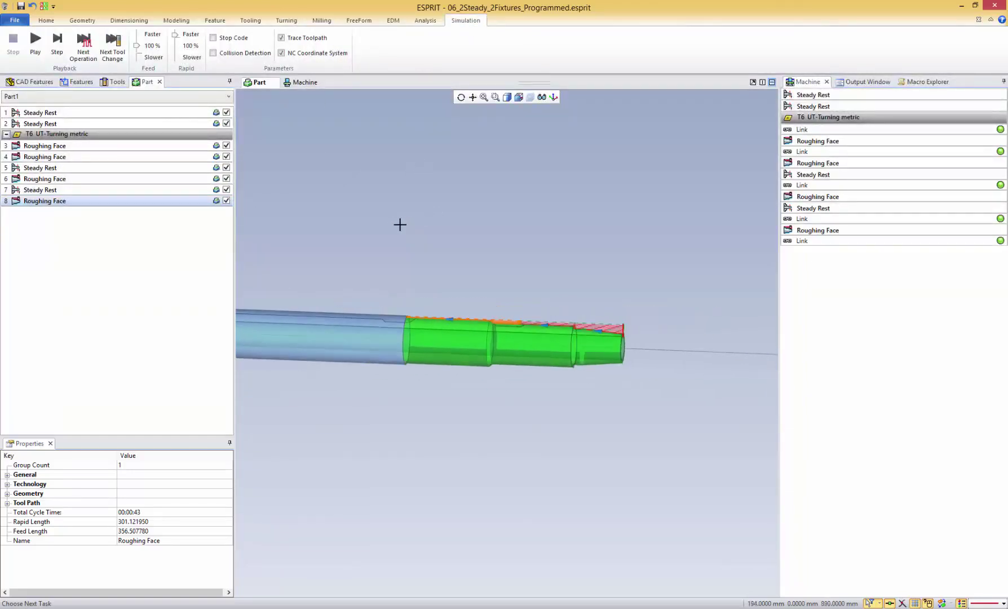
click(825, 239)
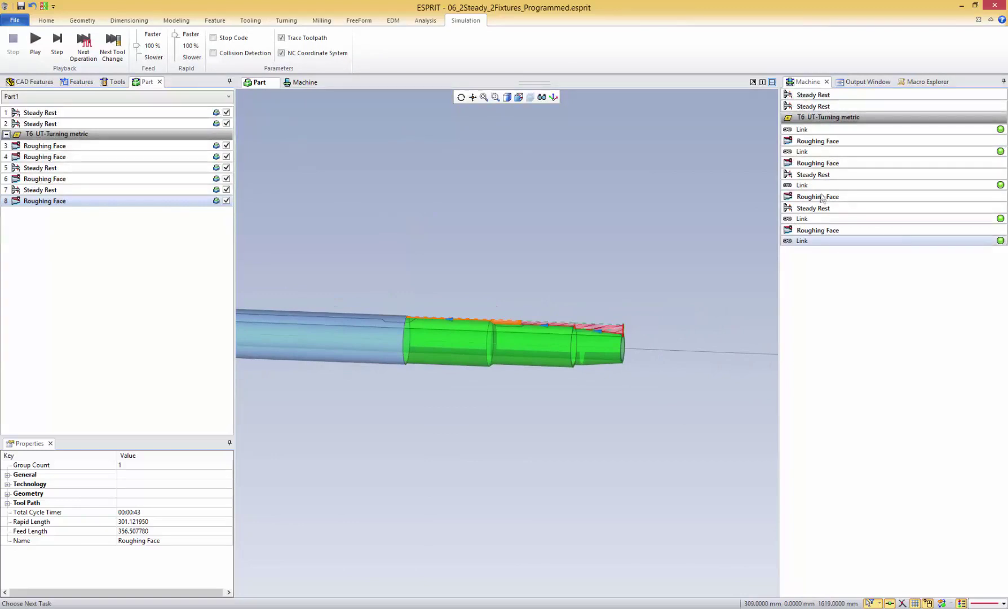
shift+click(818, 179)
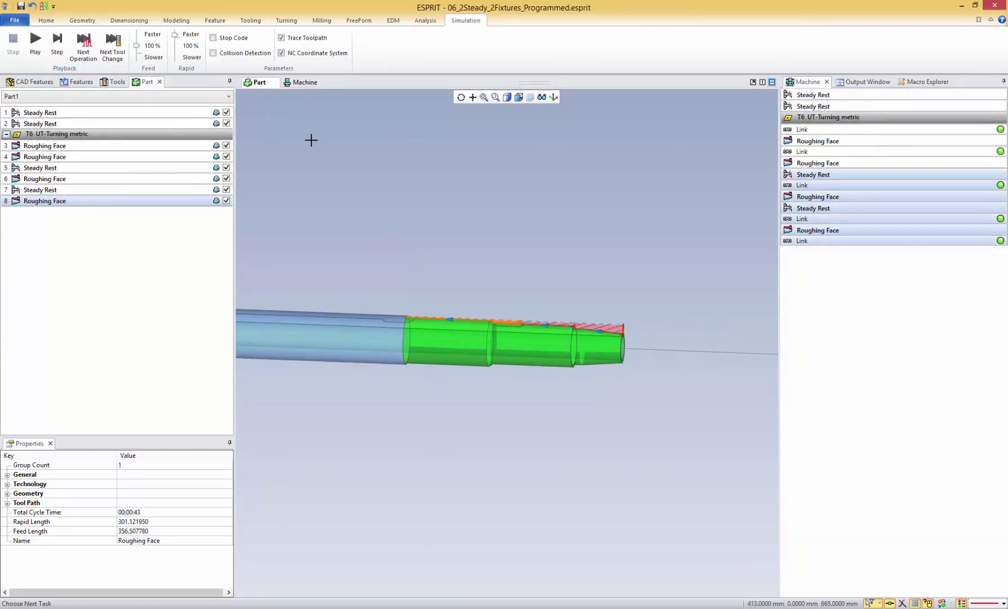
click(57, 45)
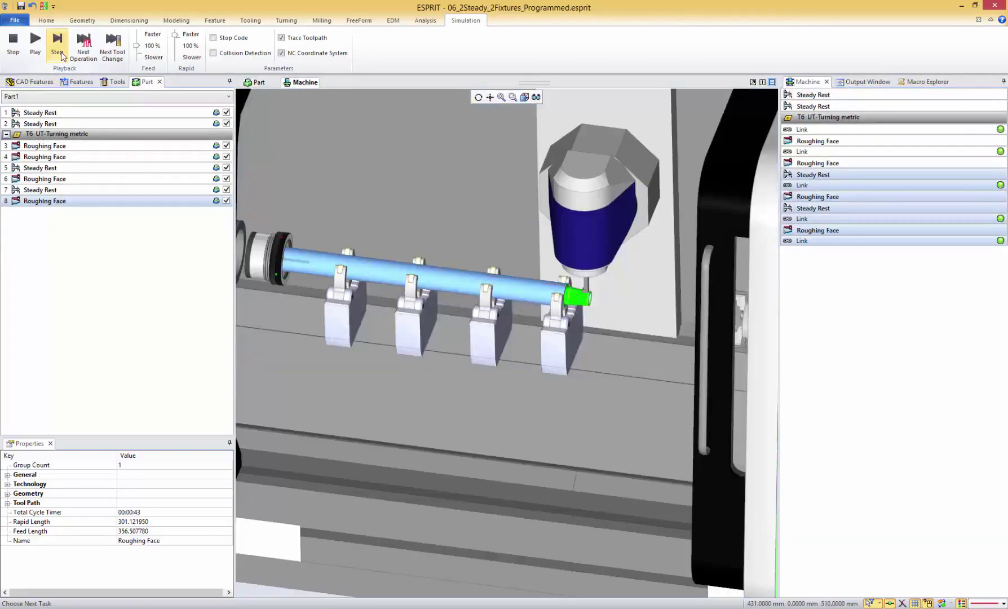
Step: Step through the steady rest moves, then play the simulation to the final Roughing Face pass
scroll(461, 264, up, 3)
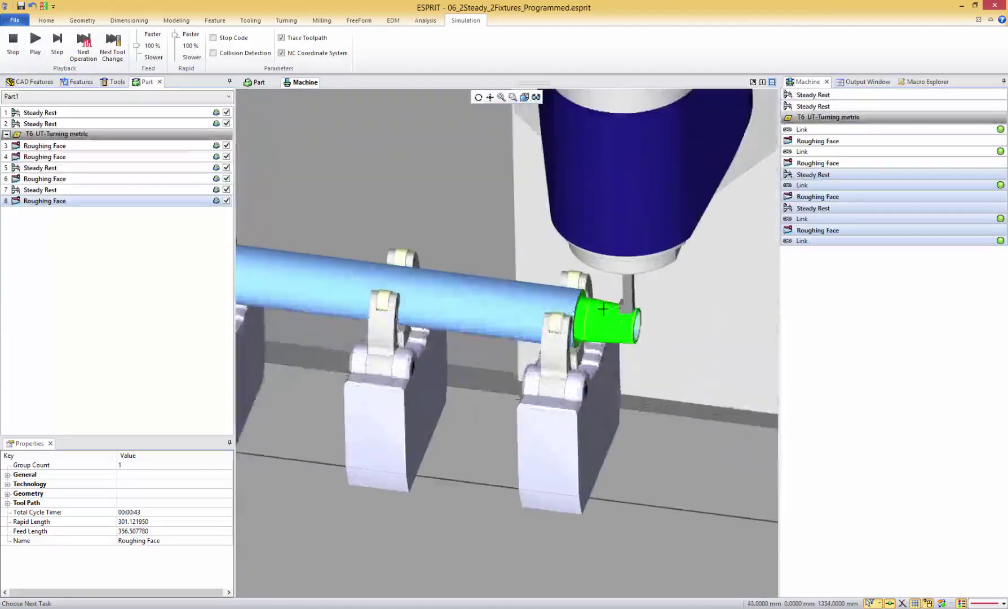
scroll(593, 287, down, 2)
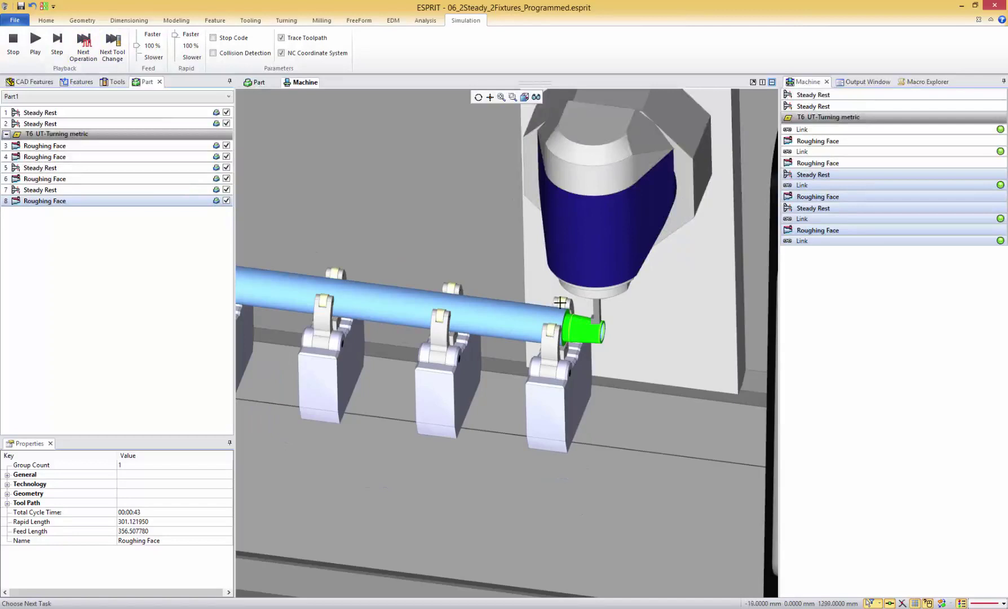
click(56, 48)
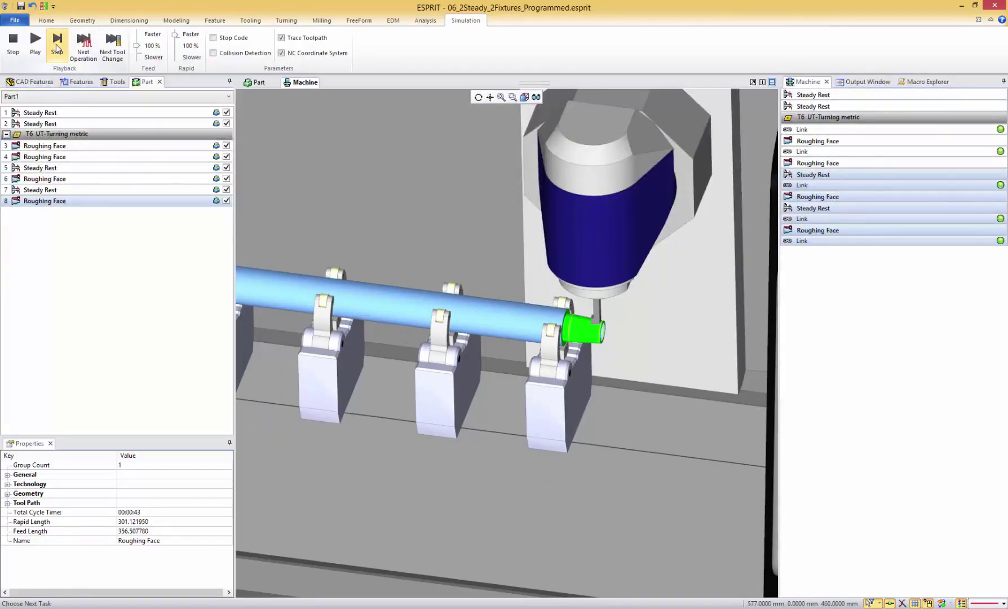
click(56, 48)
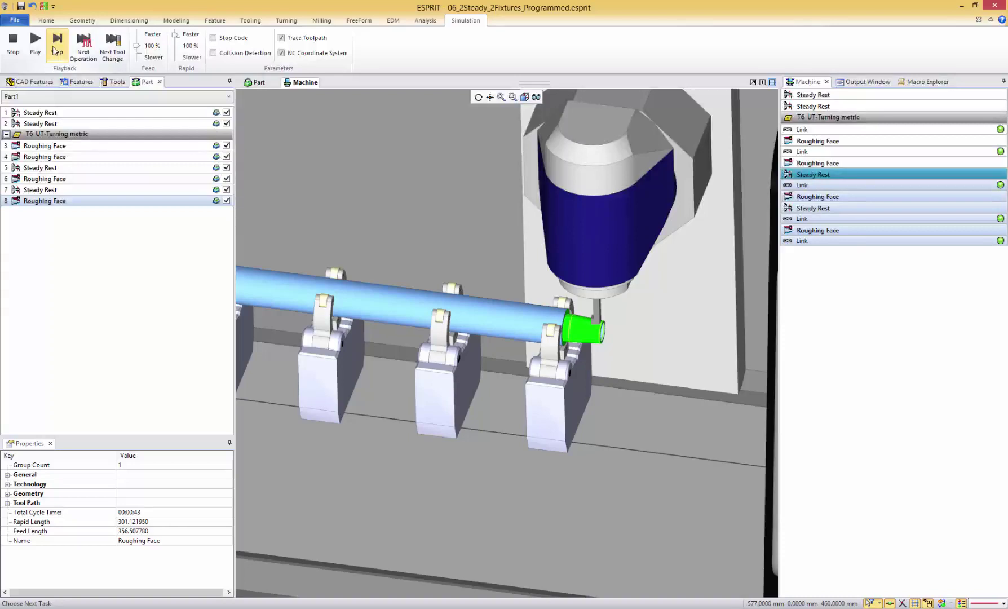
click(51, 51)
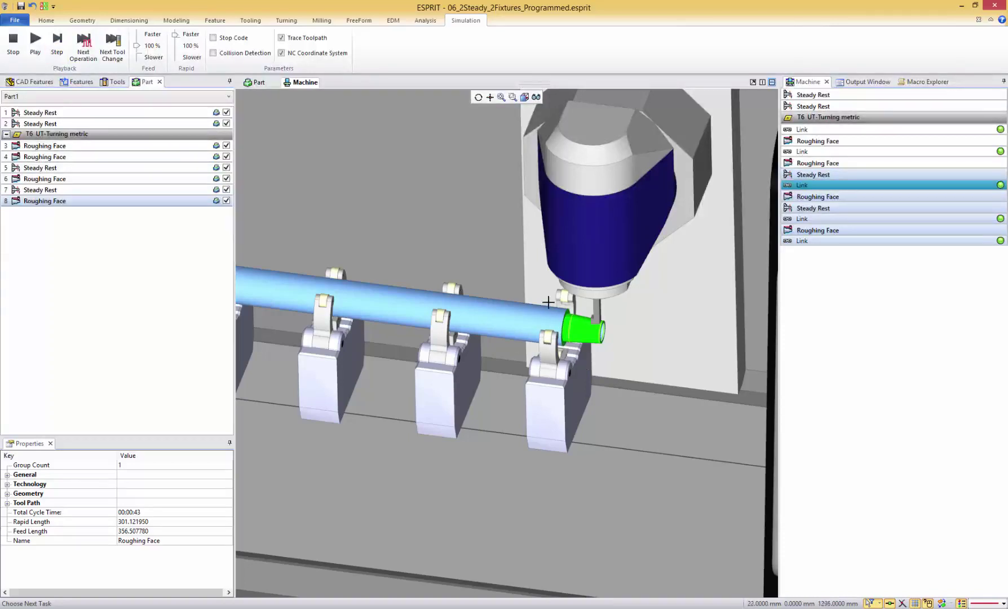
click(35, 44)
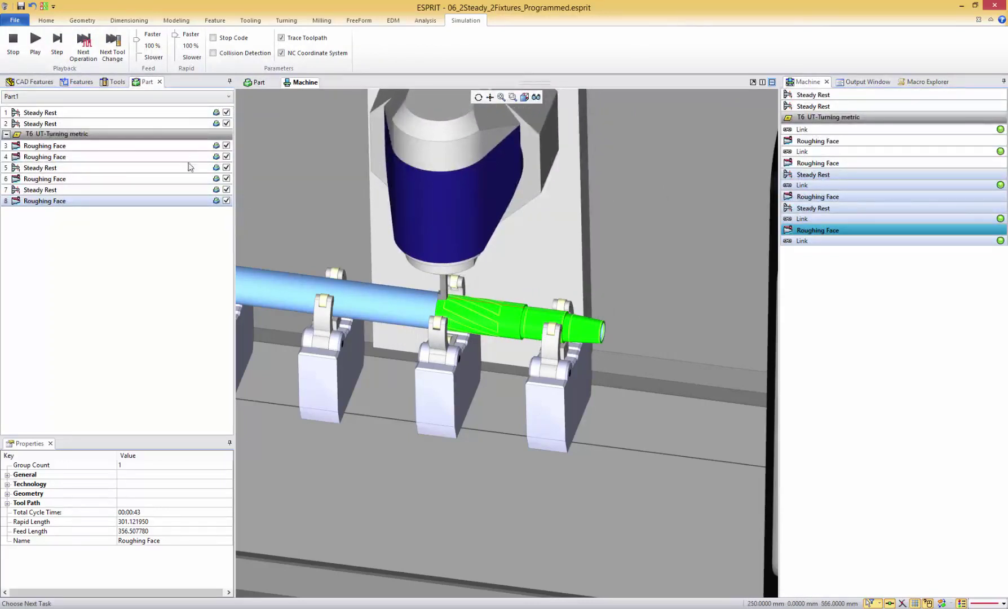
click(35, 39)
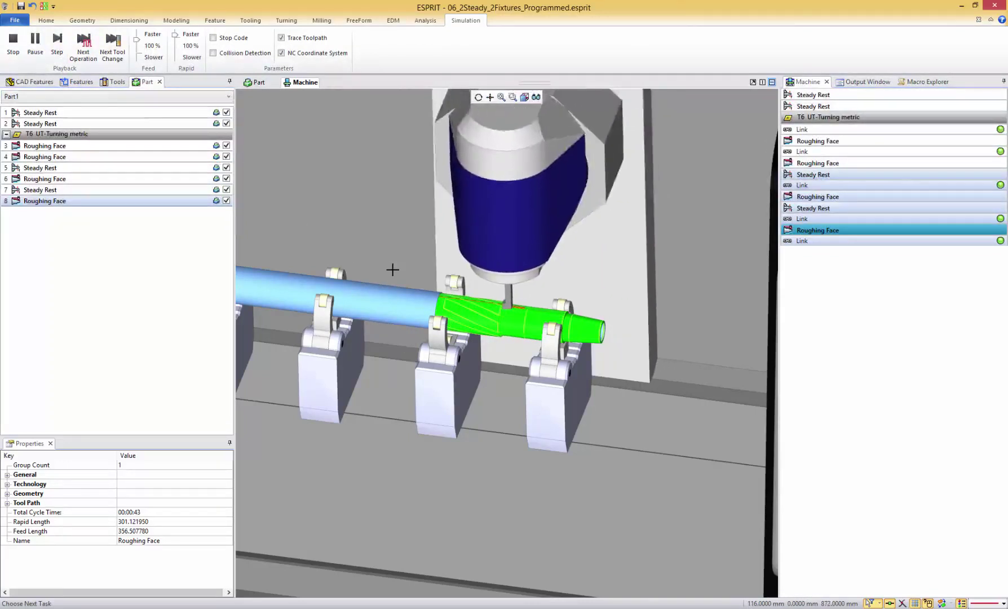